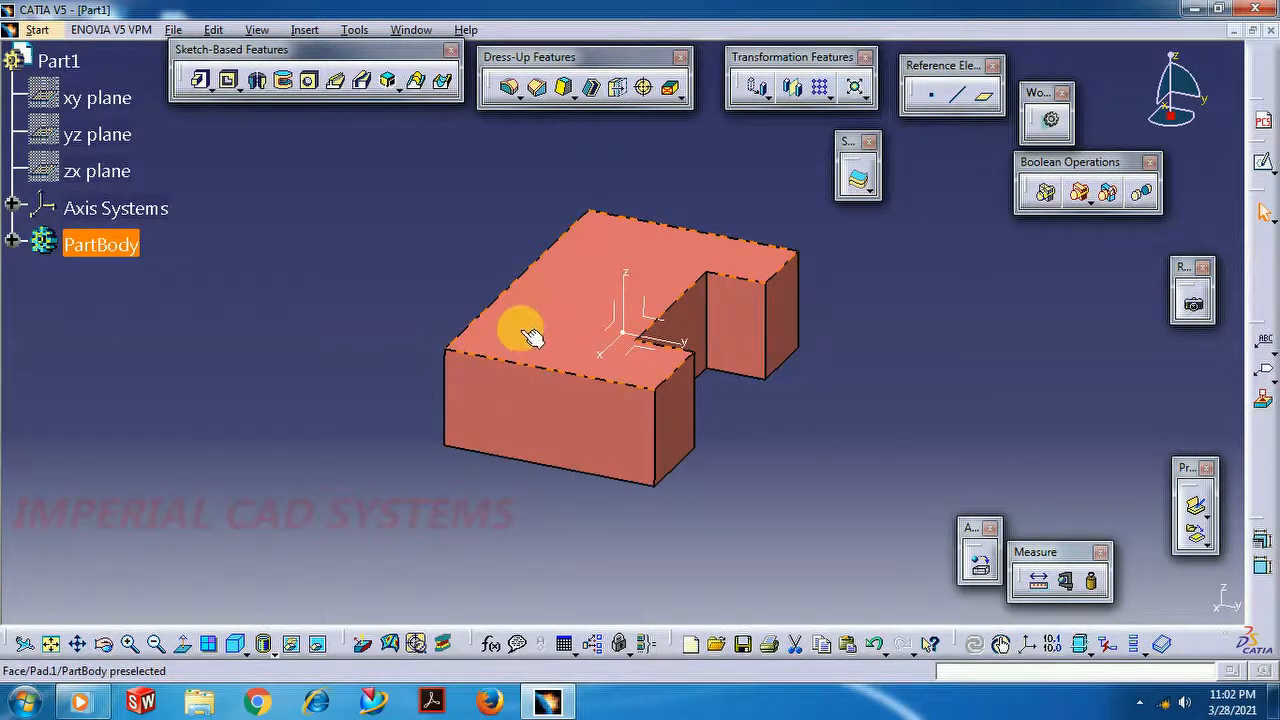
- Start a sketch on the top face of the notched block
click(530, 337)
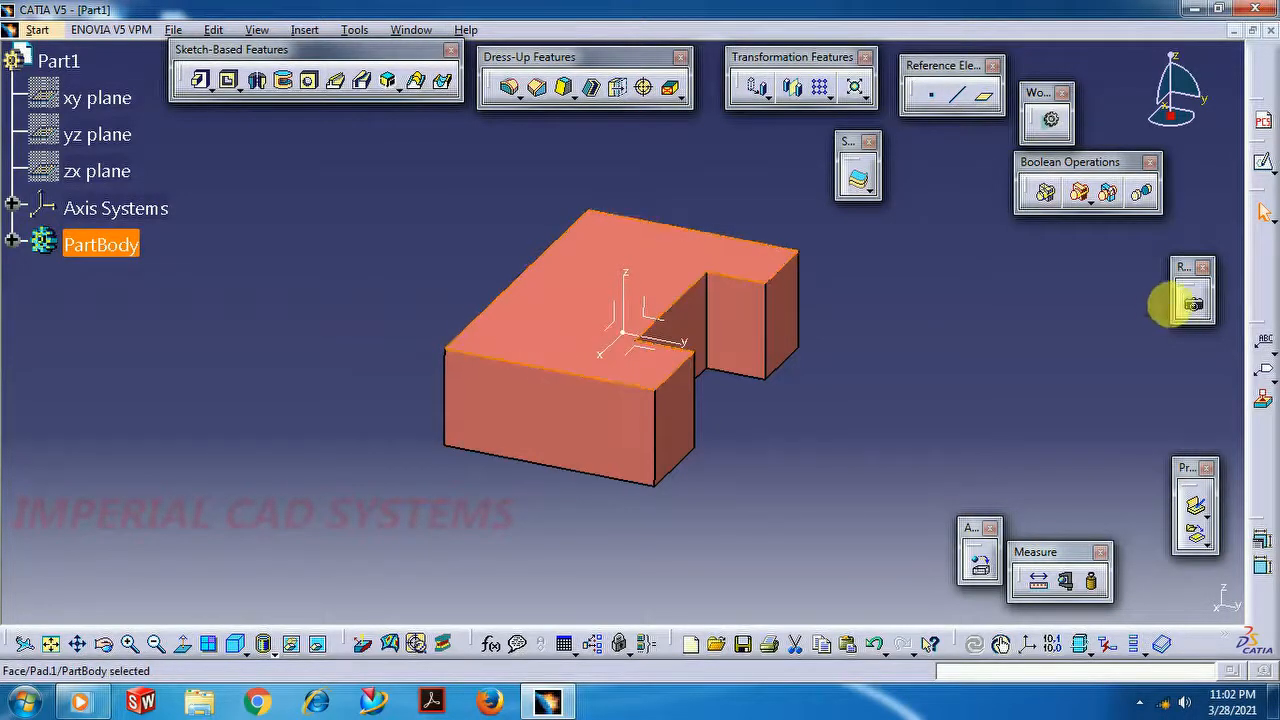
click(1263, 172)
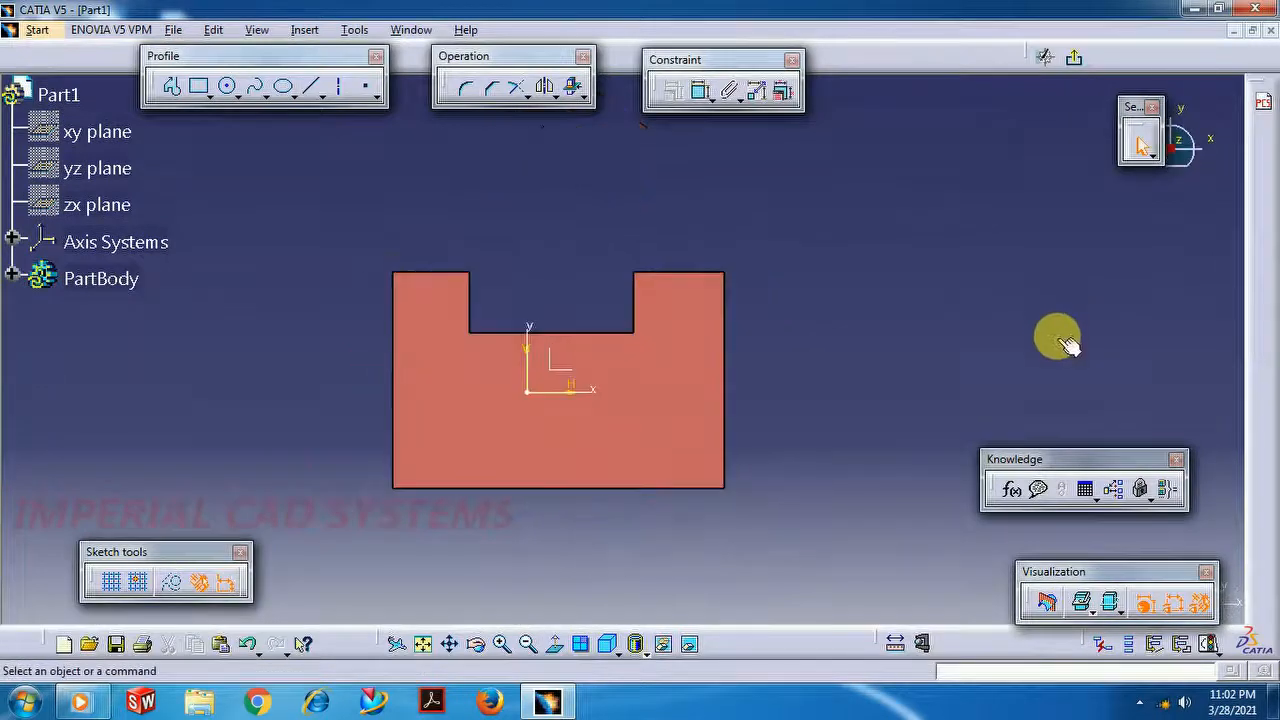
click(581, 97)
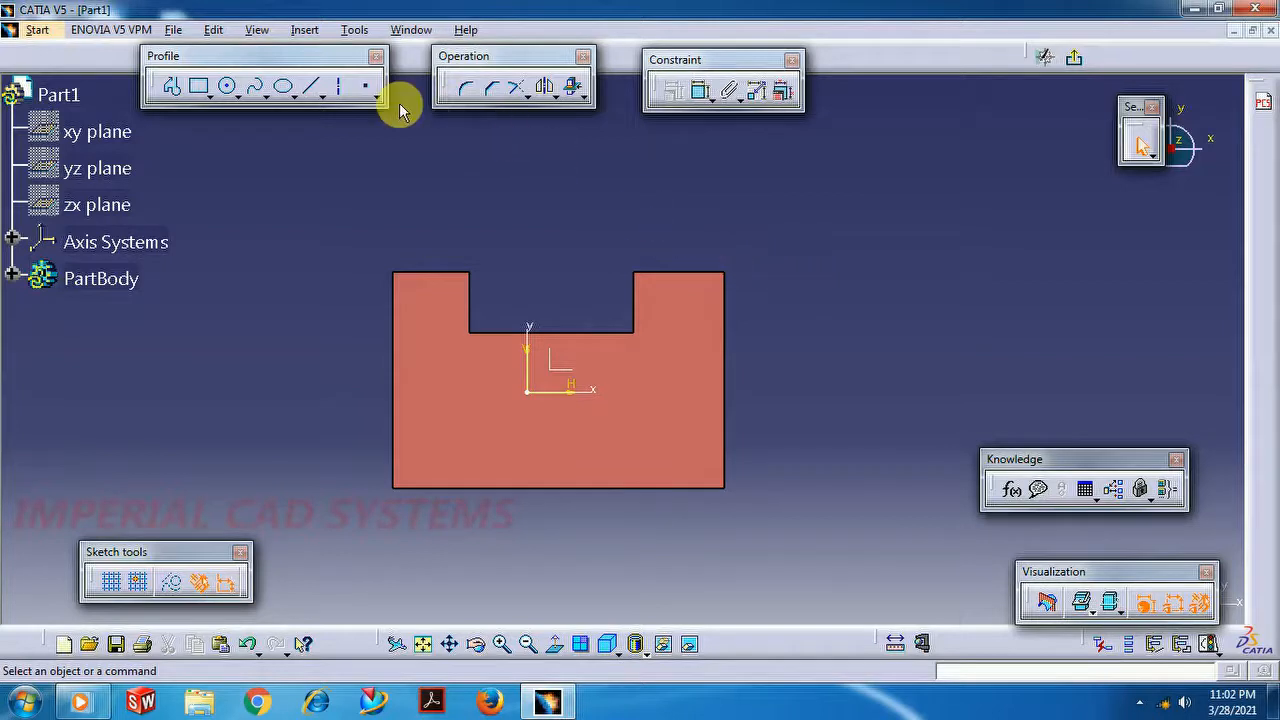
- Draw a horizontal line just above the right leg's upper edge and make it coincident with that edge
click(311, 86)
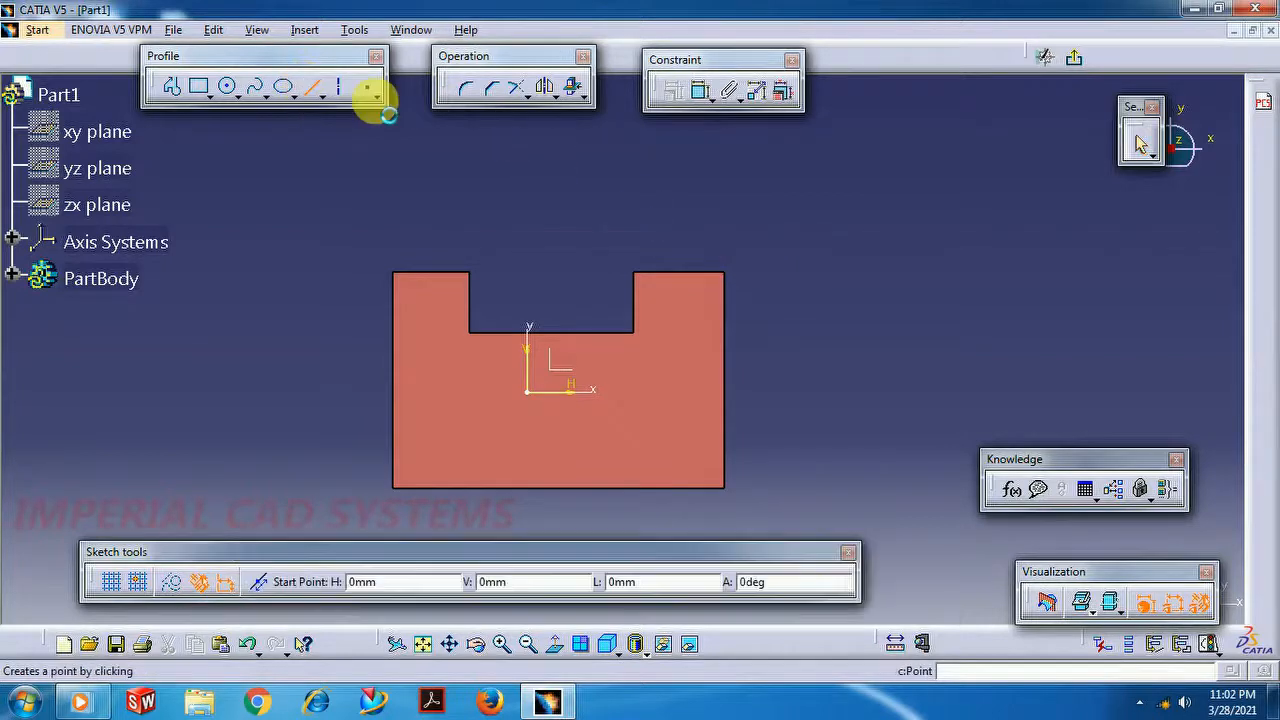
click(616, 264)
click(751, 264)
click(703, 93)
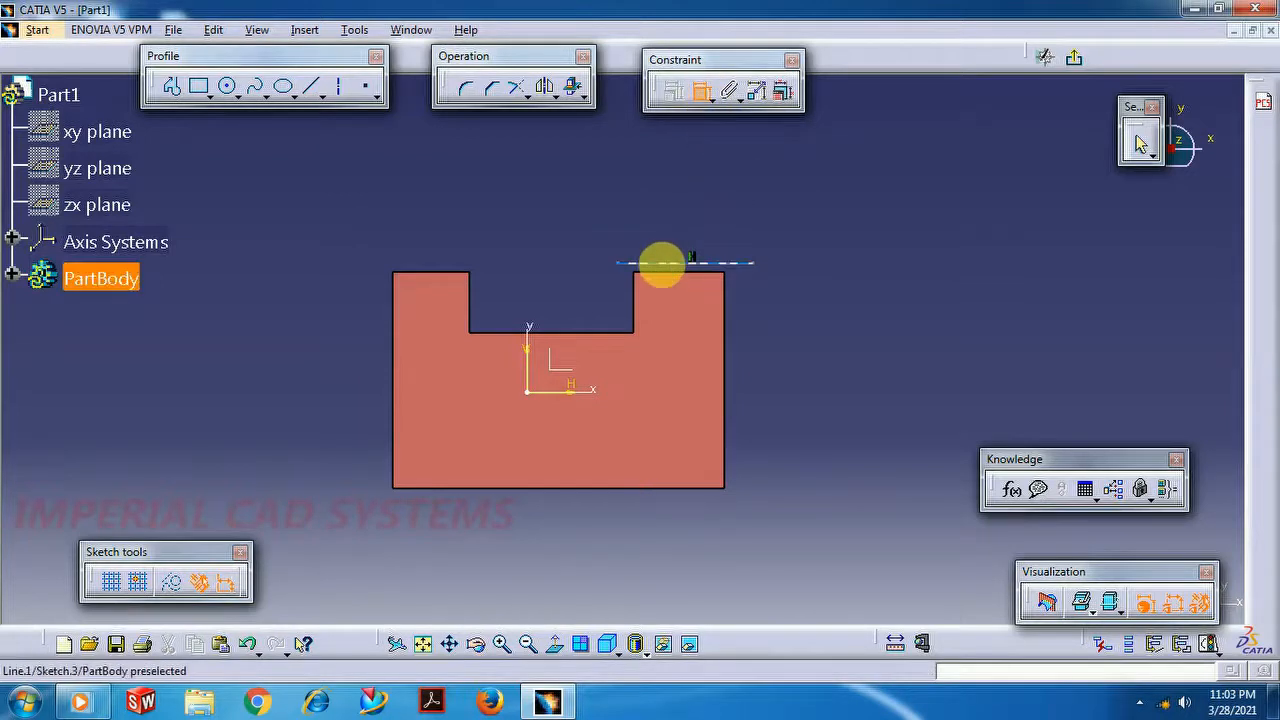
click(670, 270)
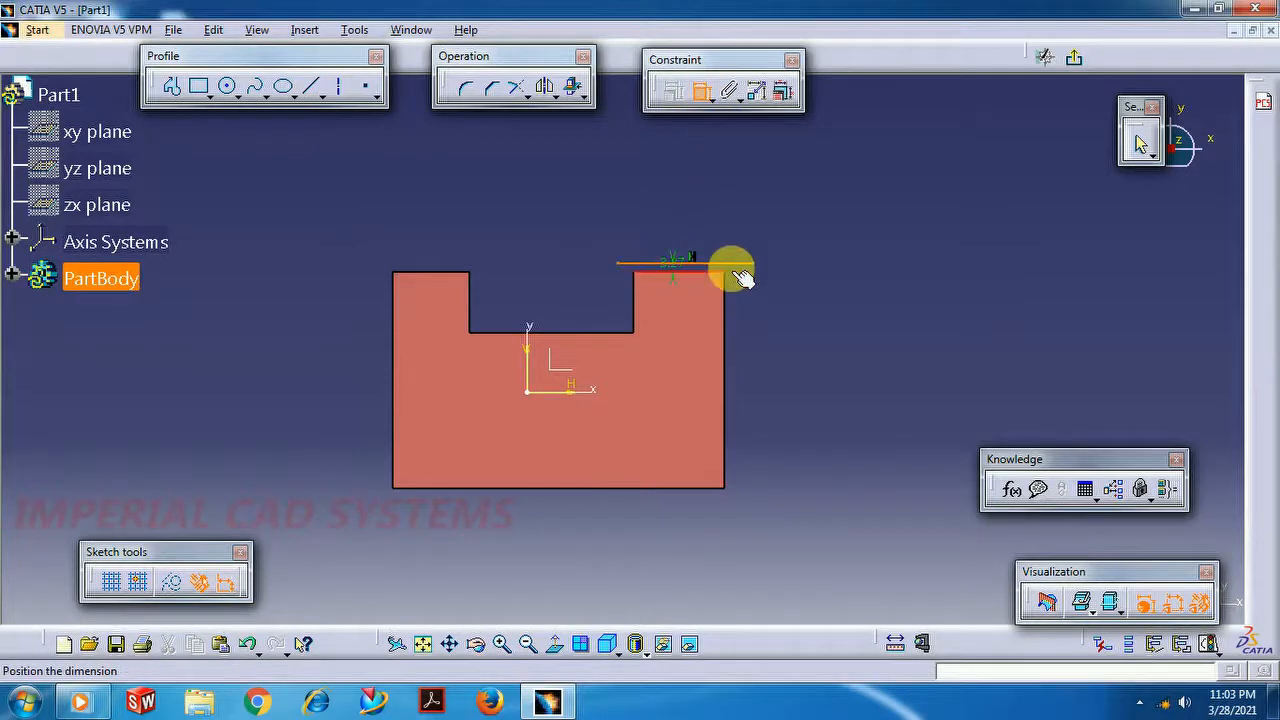
right_click(773, 274)
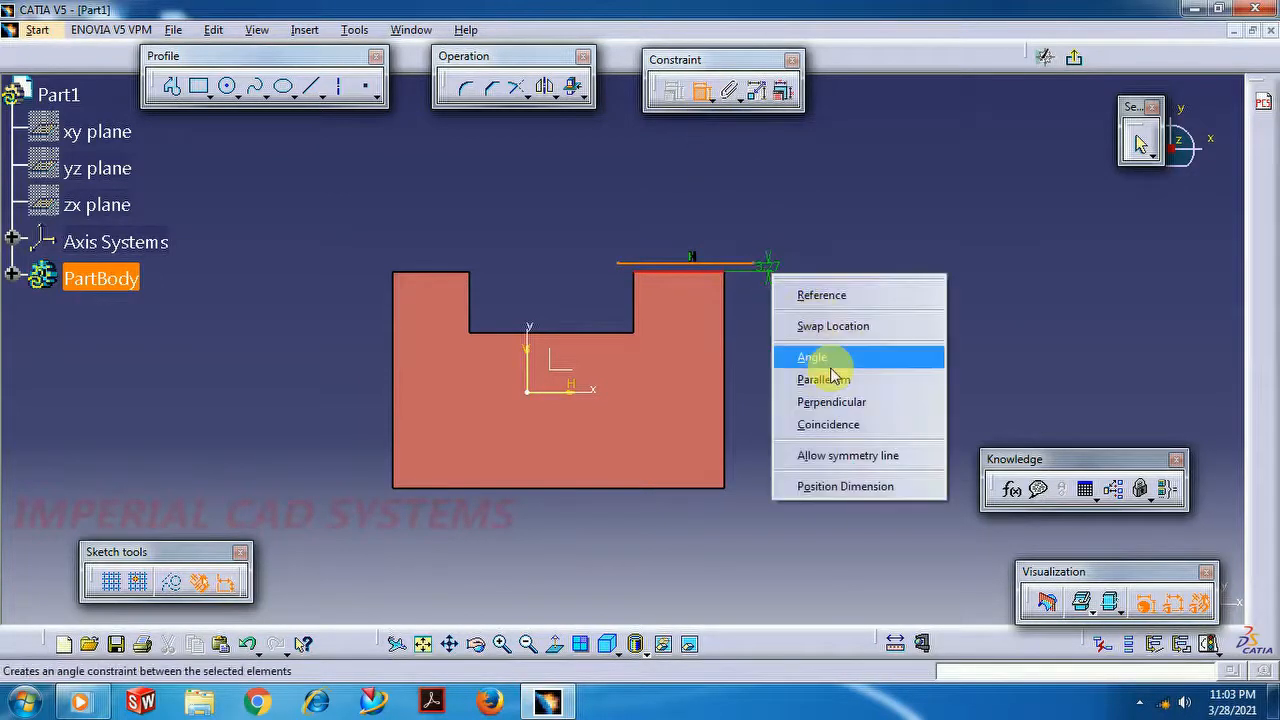
click(828, 427)
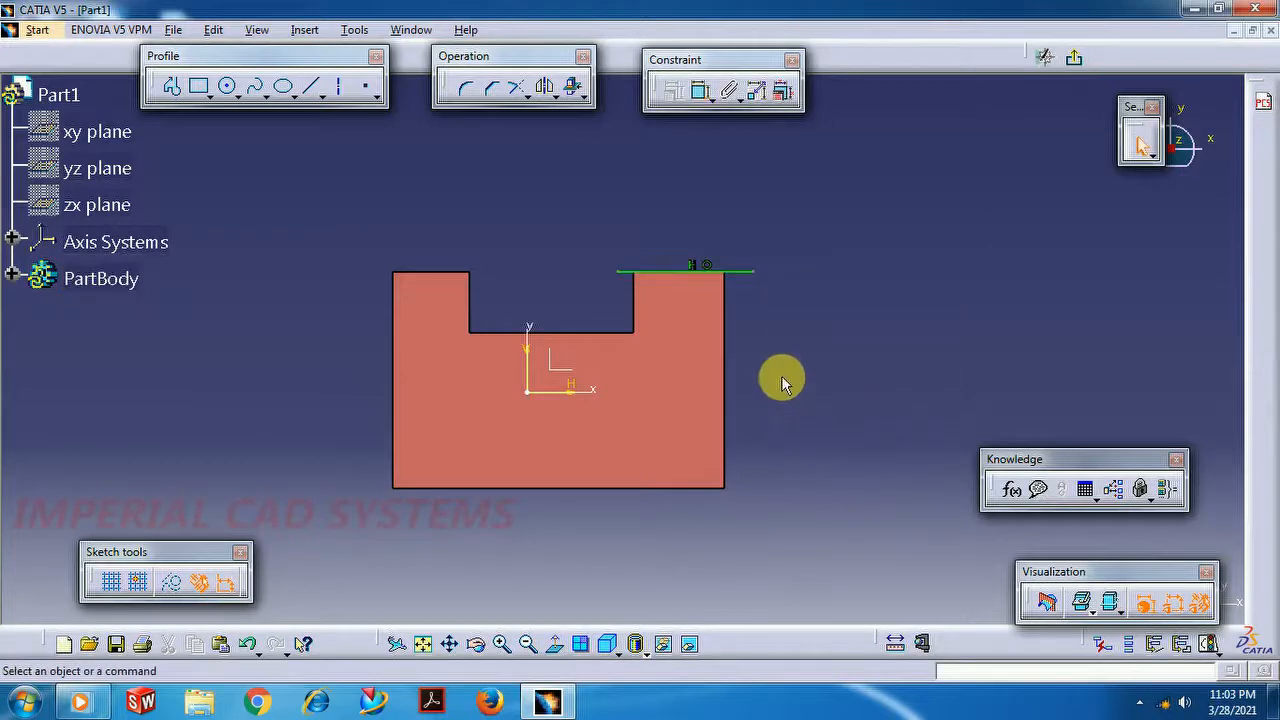
- Draw a vertical line beside the block's right edge and make it coincident with that edge
click(313, 88)
click(748, 268)
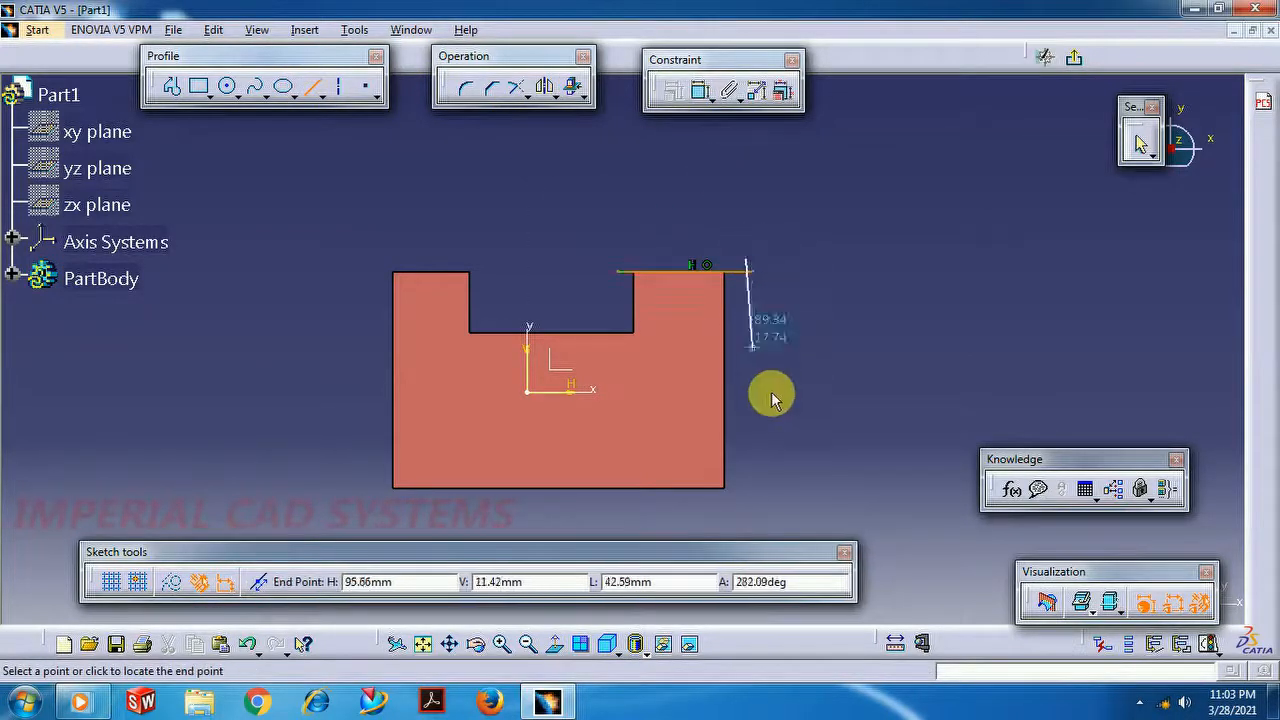
click(747, 490)
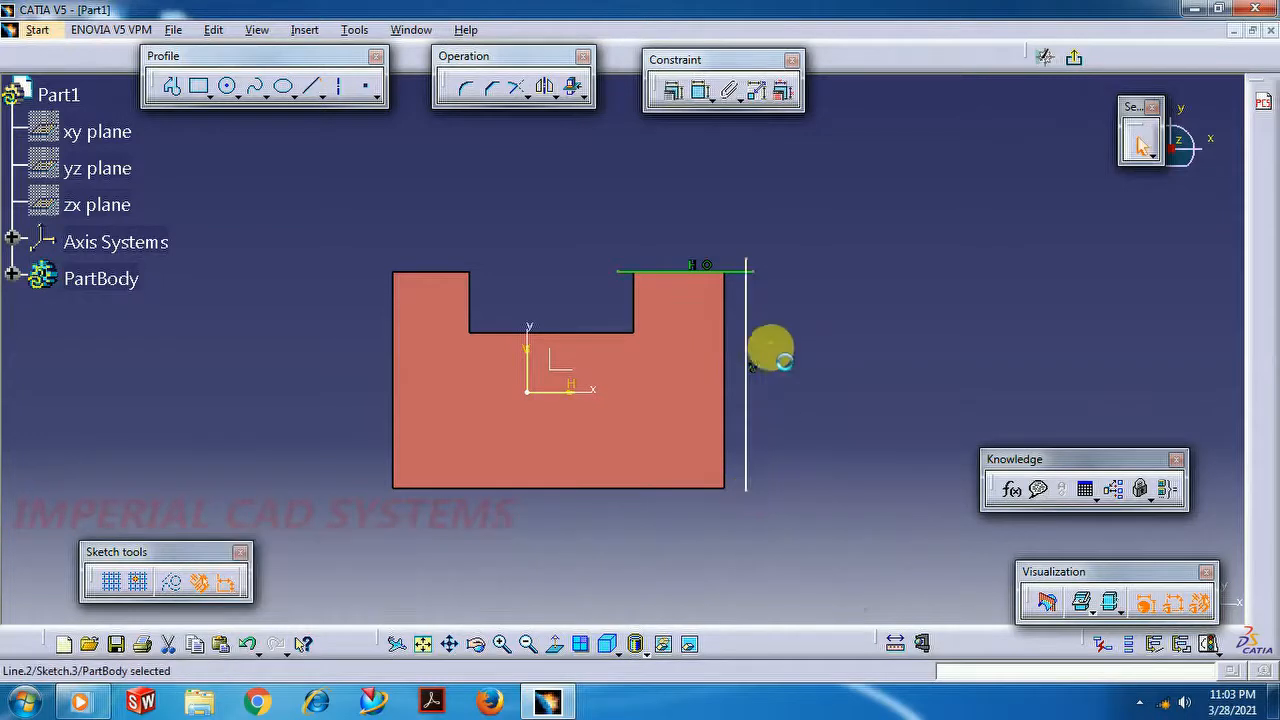
click(699, 91)
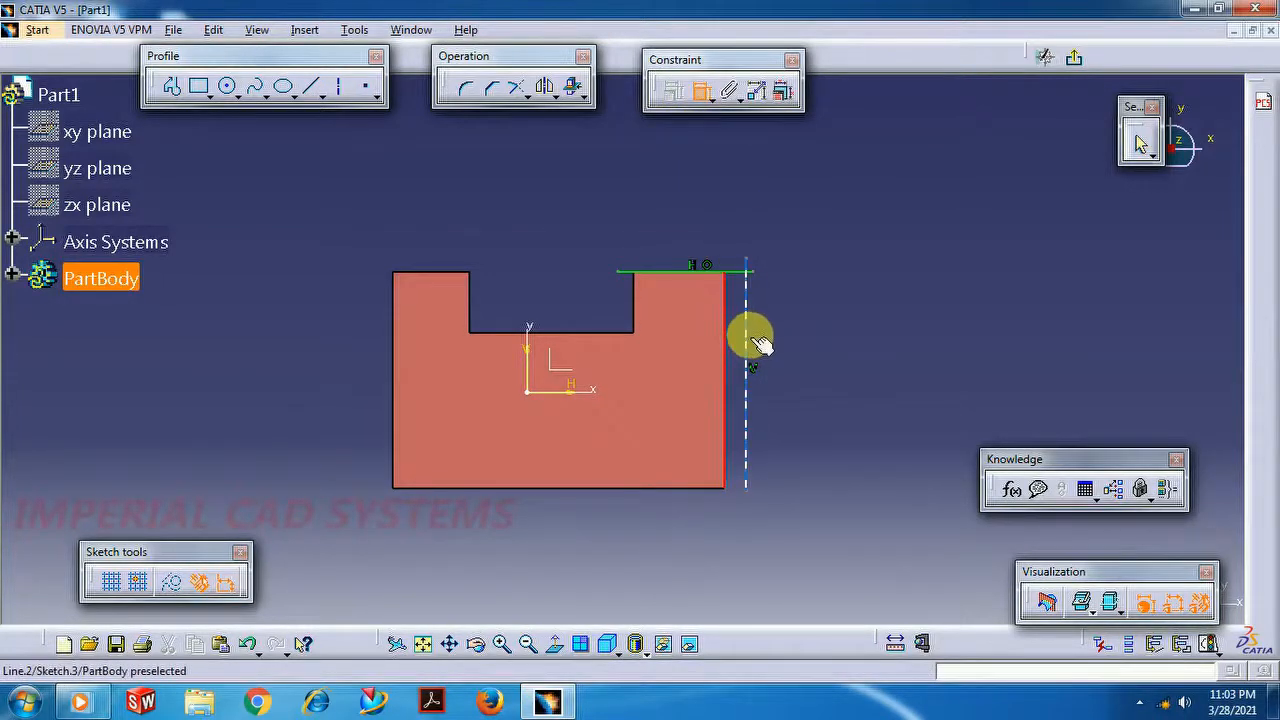
click(760, 344)
right_click(830, 204)
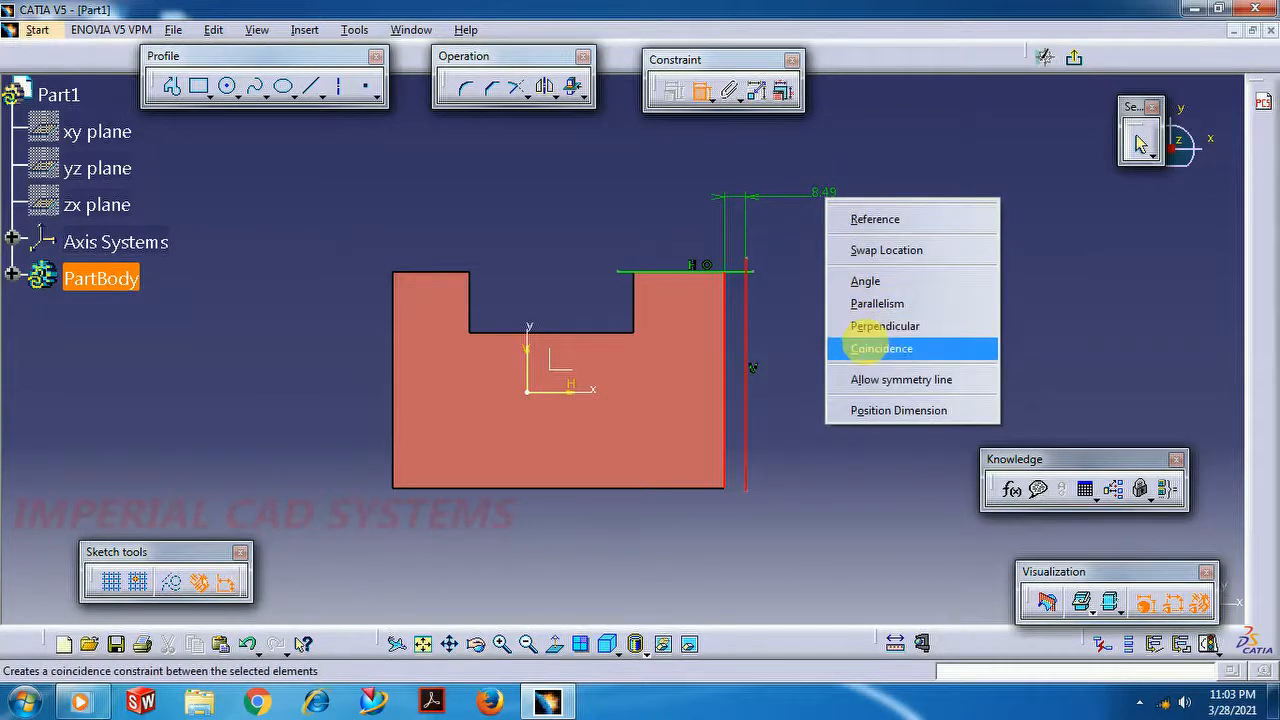
click(866, 348)
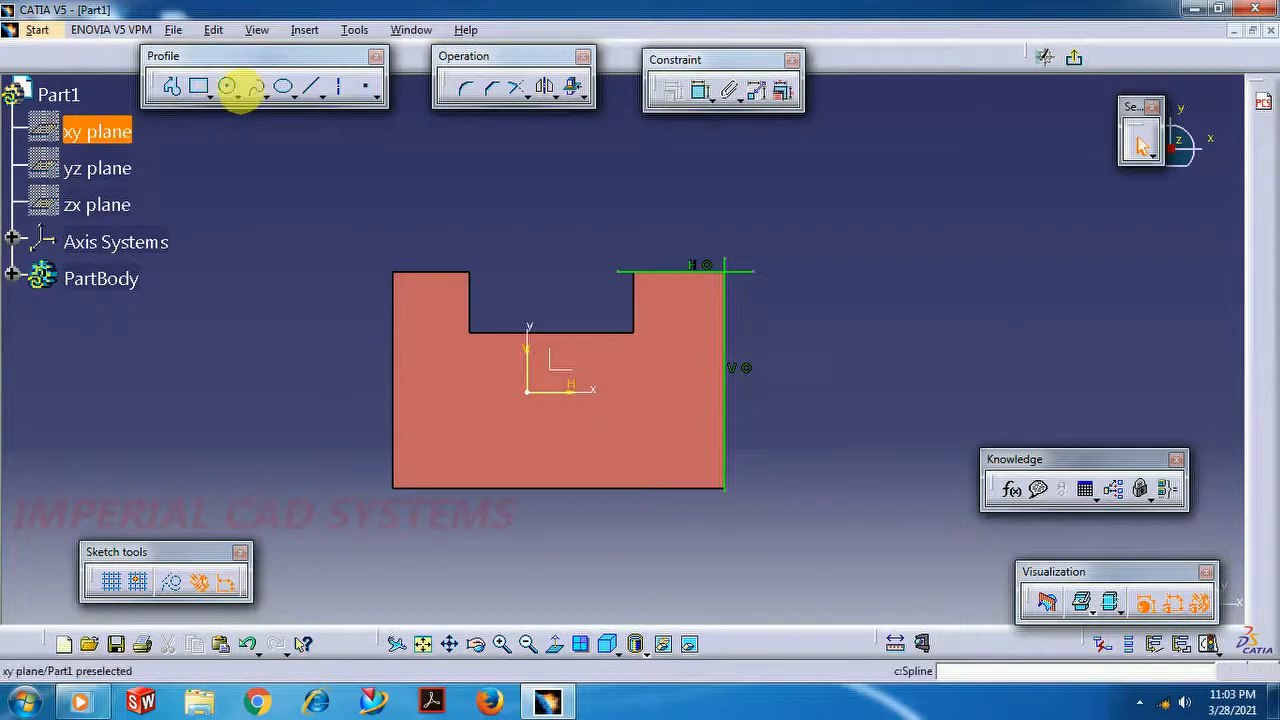
- Project the left leg's upper edge, the block's left edge and the notch's left vertical edge onto the sketch with Project 3D Elements
click(586, 98)
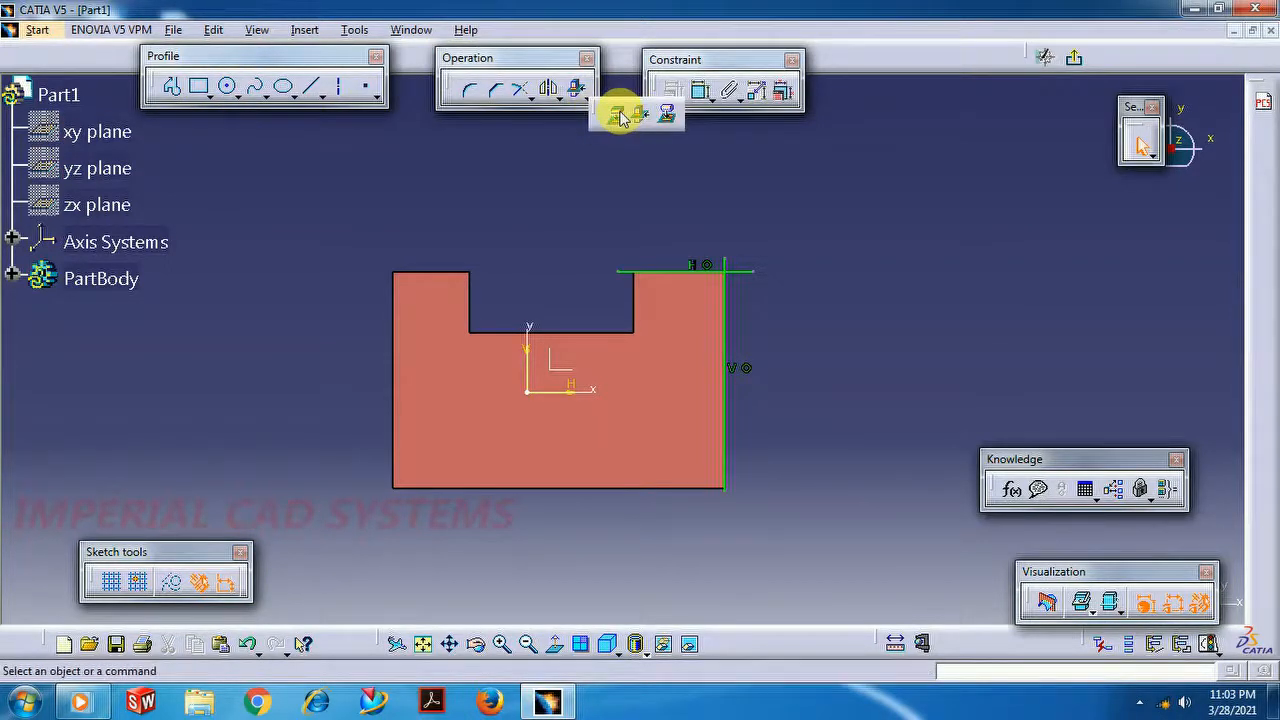
click(618, 115)
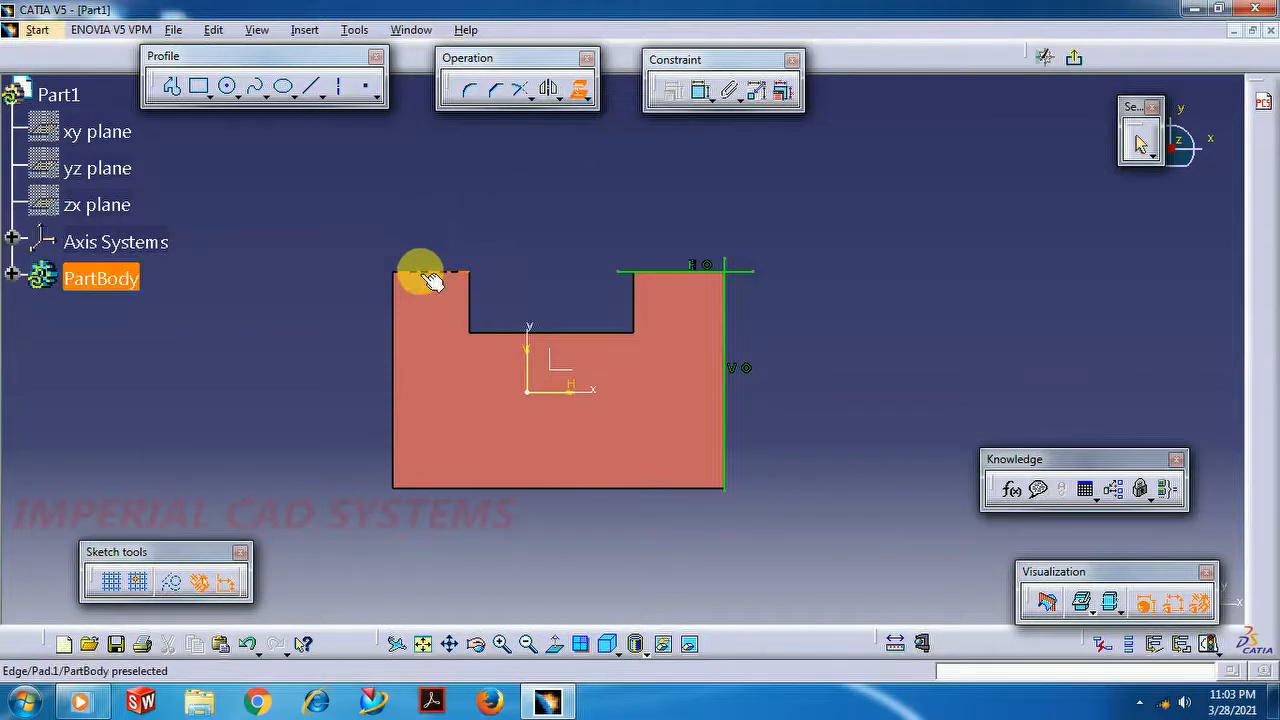
click(485, 288)
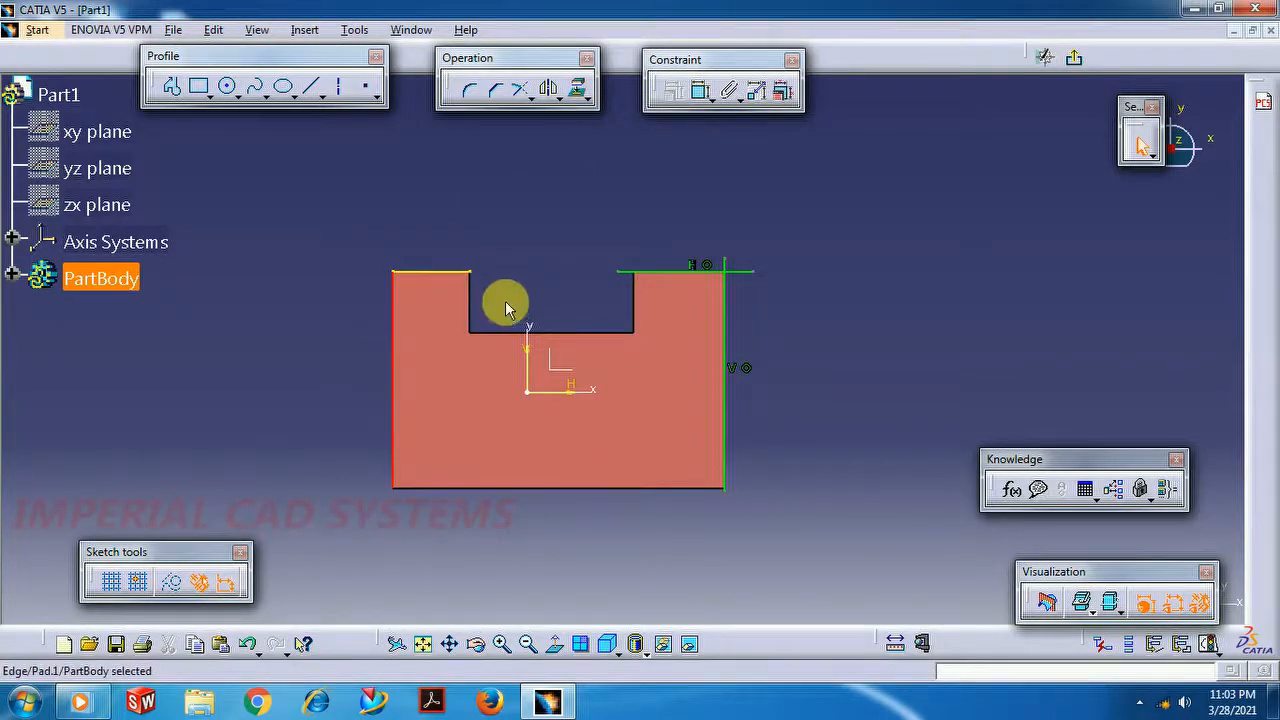
click(578, 91)
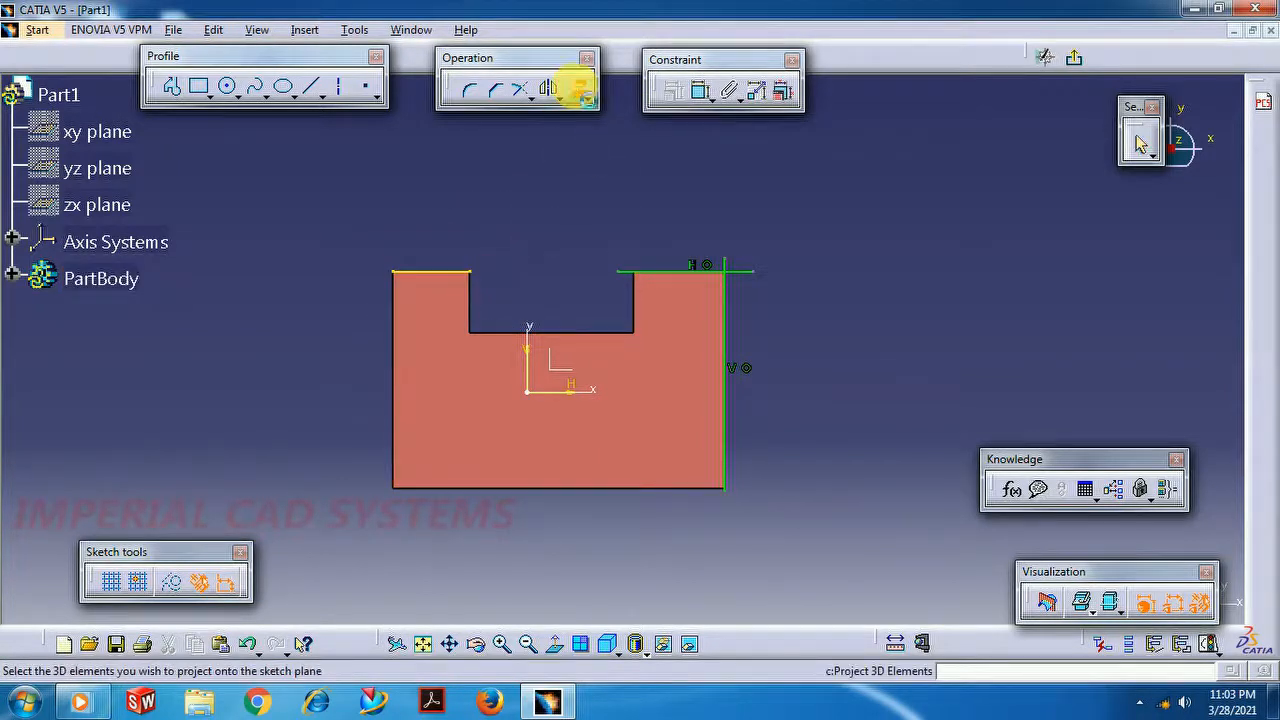
click(392, 328)
click(470, 300)
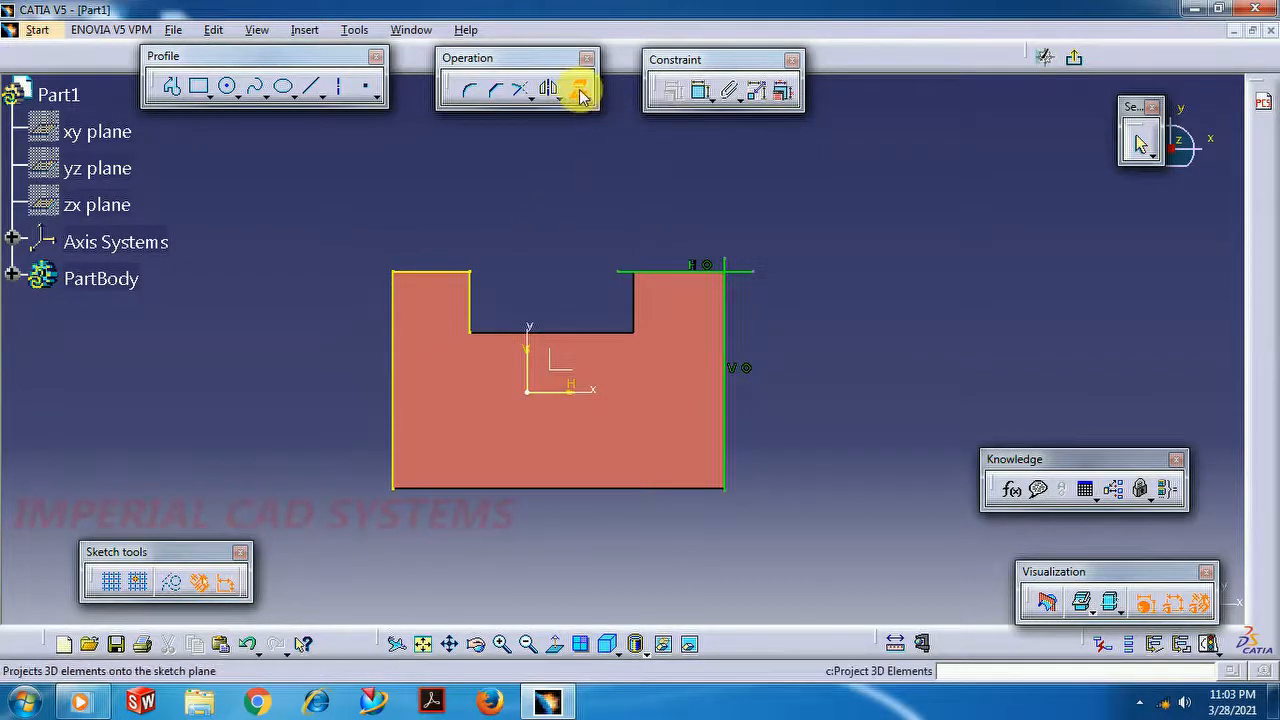
click(566, 160)
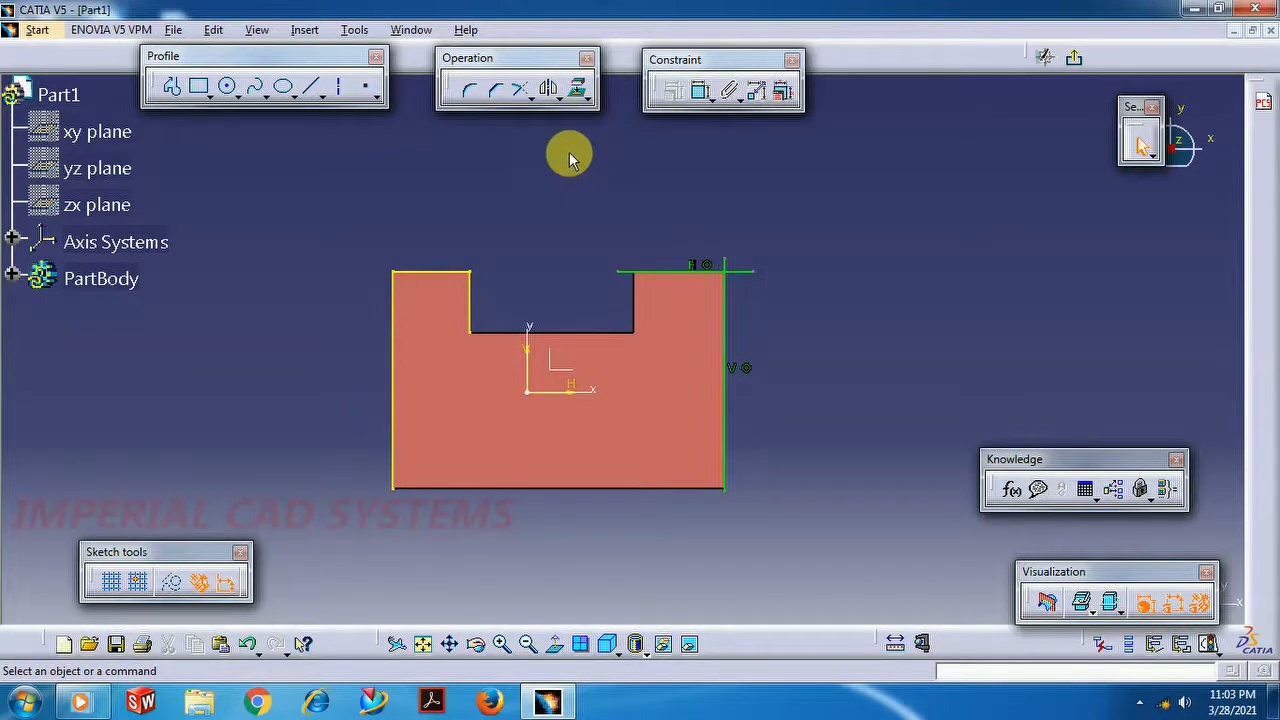
- Delete the two hand-drawn lines along the block's right leg and right edge
mouse_move(598, 204)
mouse_down()
mouse_move(808, 571)
mouse_move(797, 571)
mouse_up()
key(Delete)
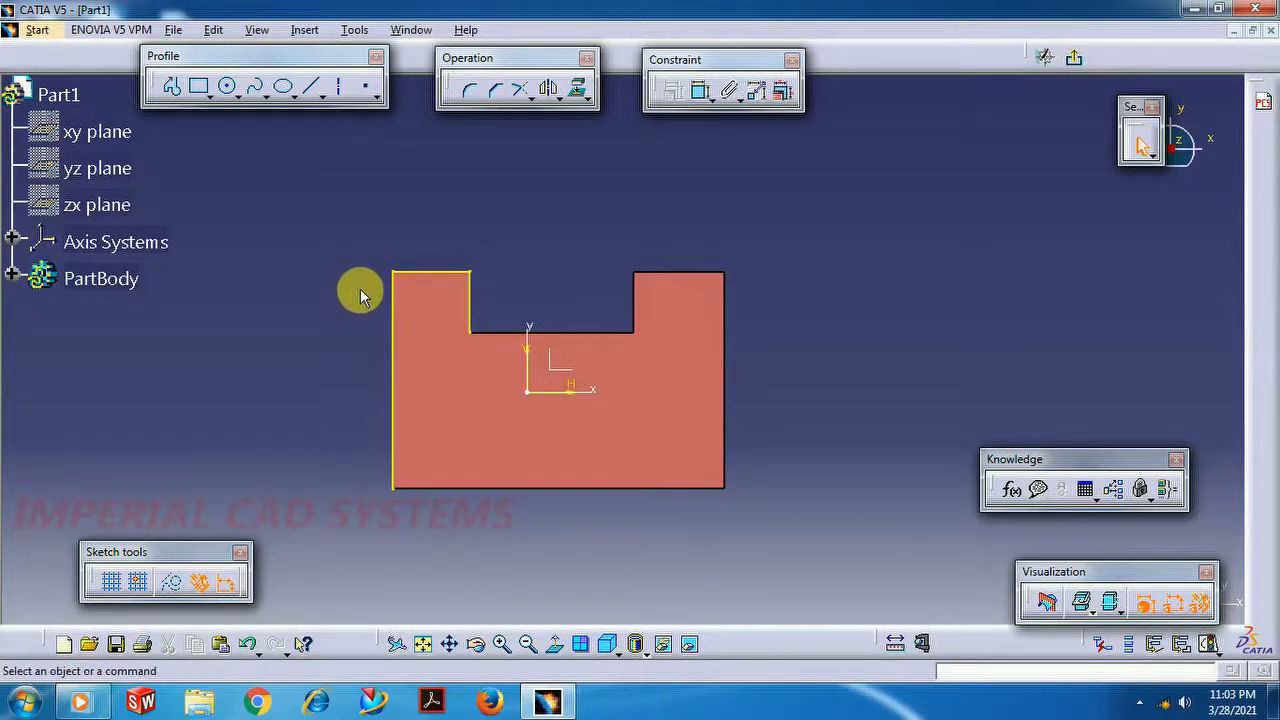
- Draw a horizontal line from the notch's lower-left corner to the projected left edge and trim that edge below the line with Quick Trim
click(311, 88)
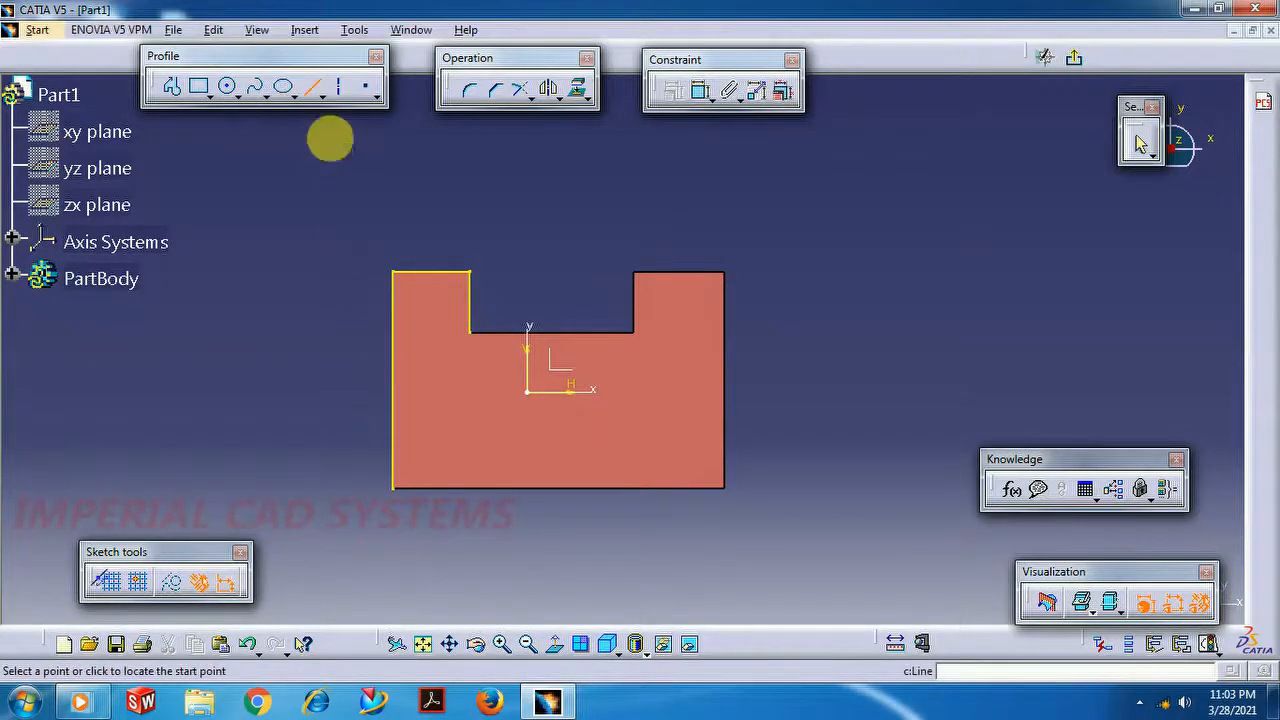
click(470, 330)
click(398, 327)
click(371, 351)
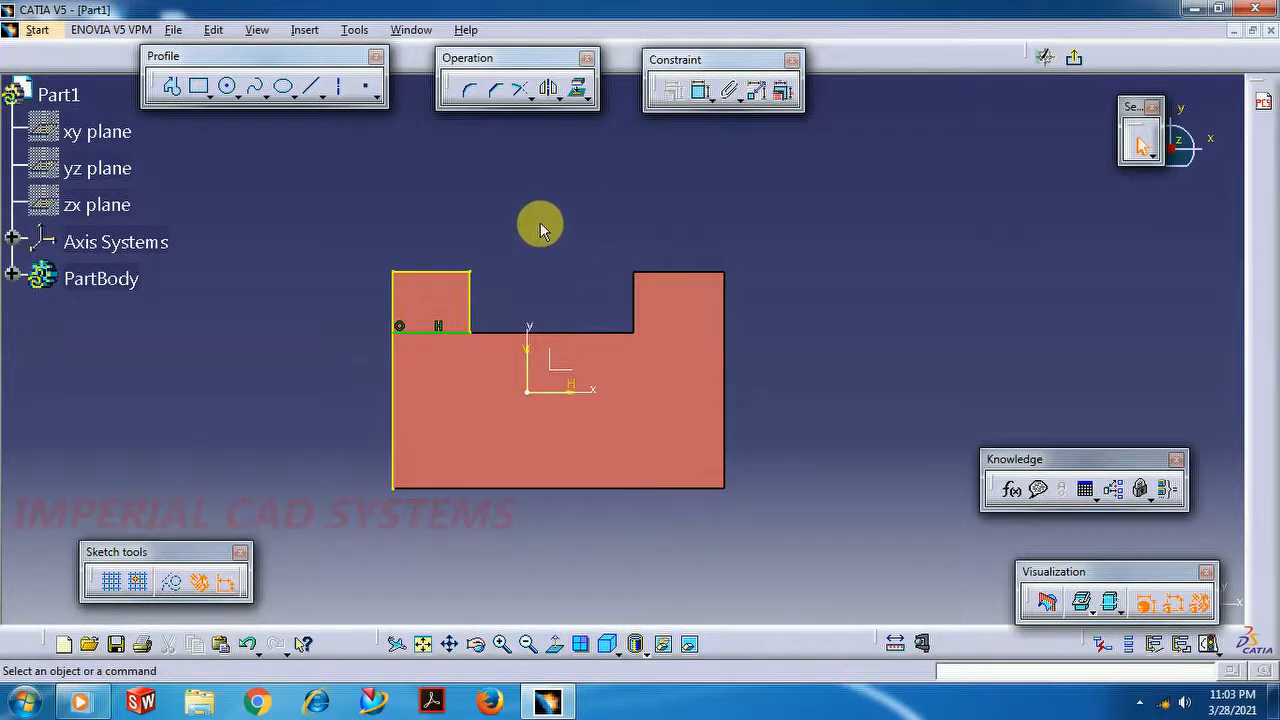
click(527, 96)
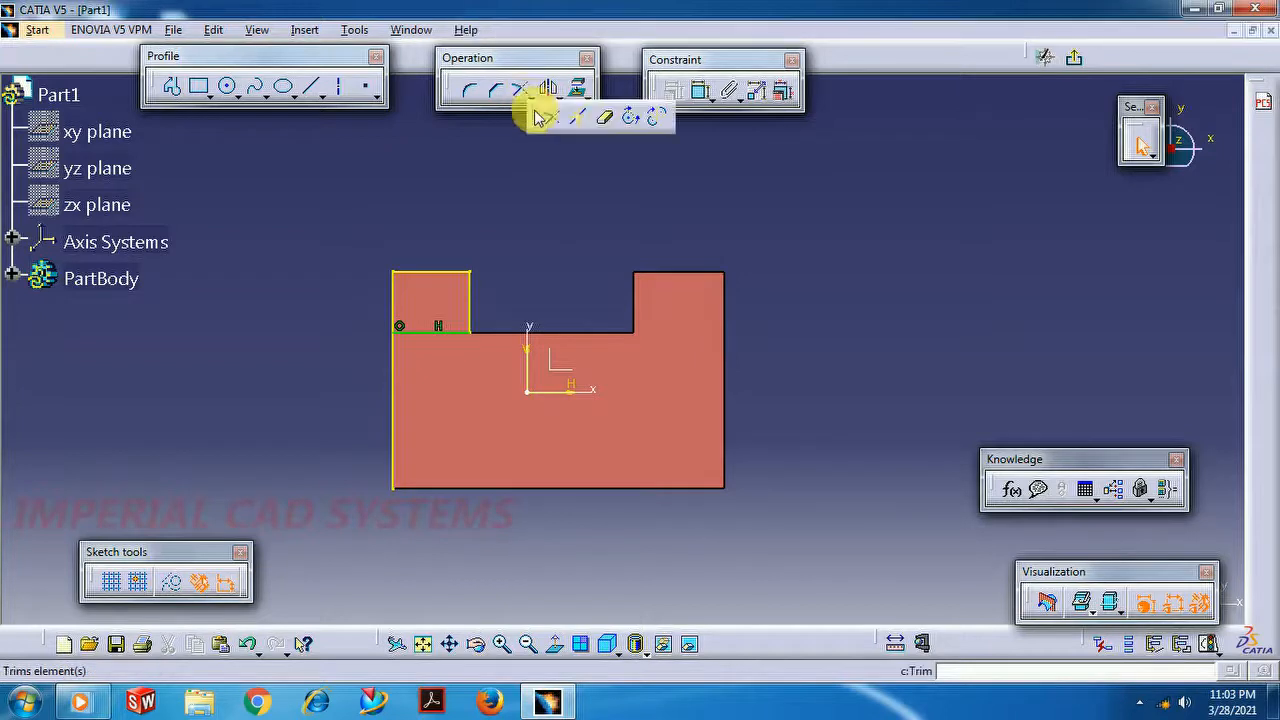
click(607, 120)
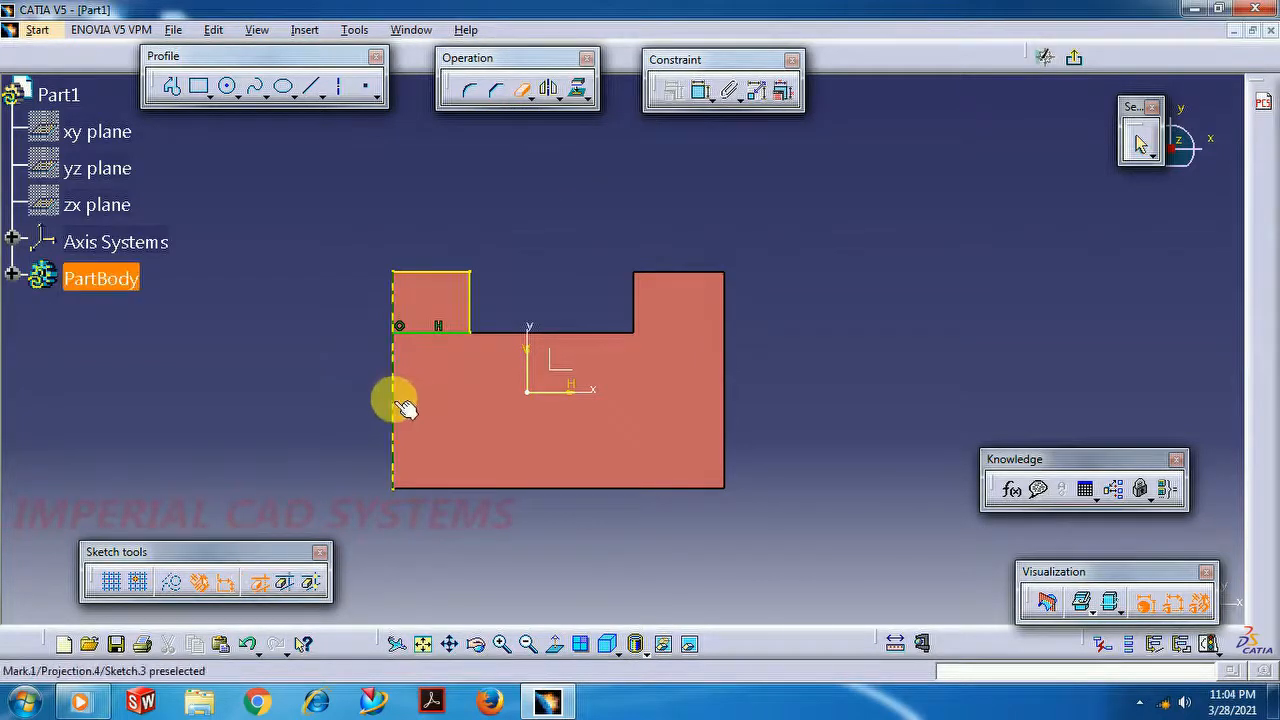
- Exit the sketch and extrude the closed left-leg profile as a 20 mm pad above the block's top face
click(1072, 58)
middle_drag(897, 335, 818, 386)
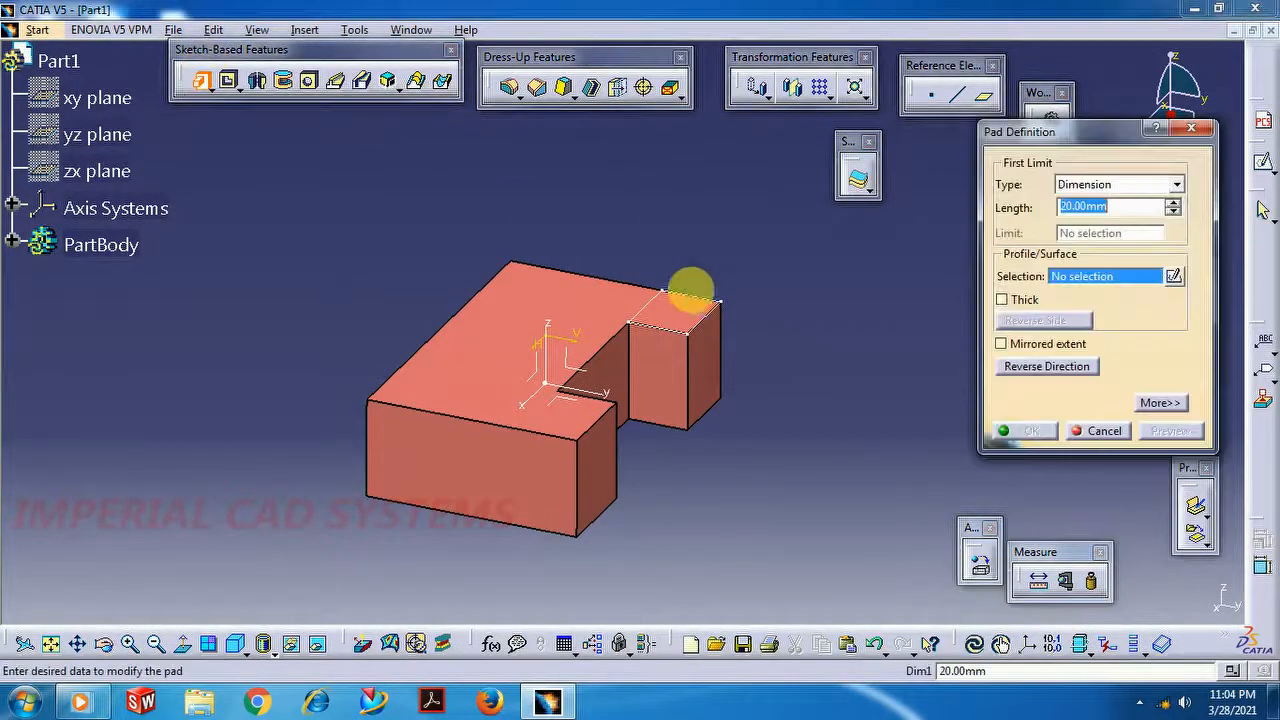
click(692, 296)
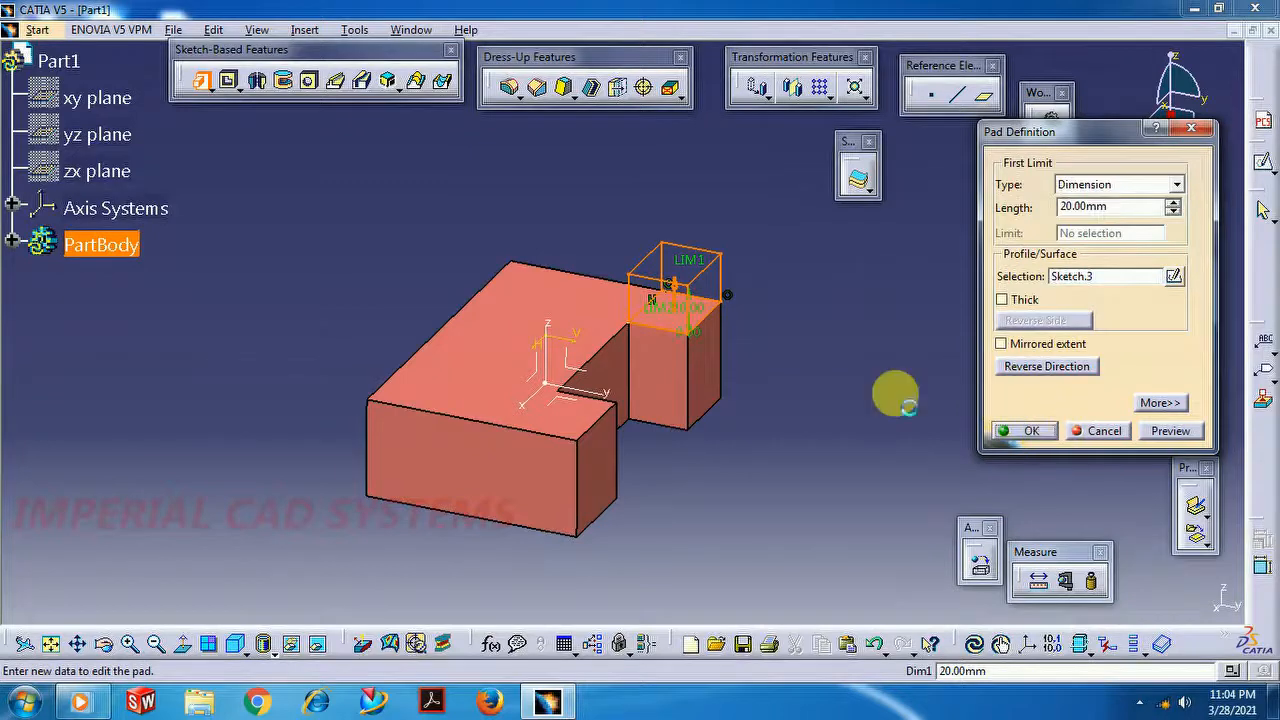
click(1000, 428)
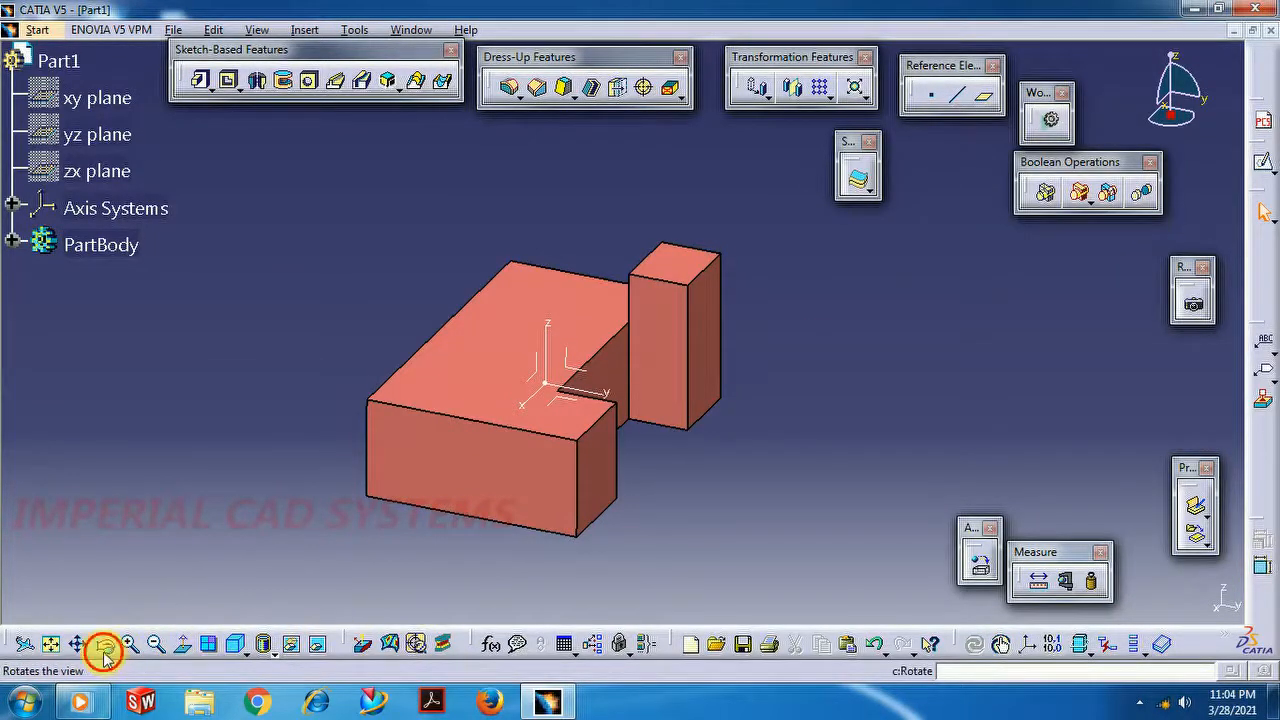
middle_drag(449, 116, 674, 275)
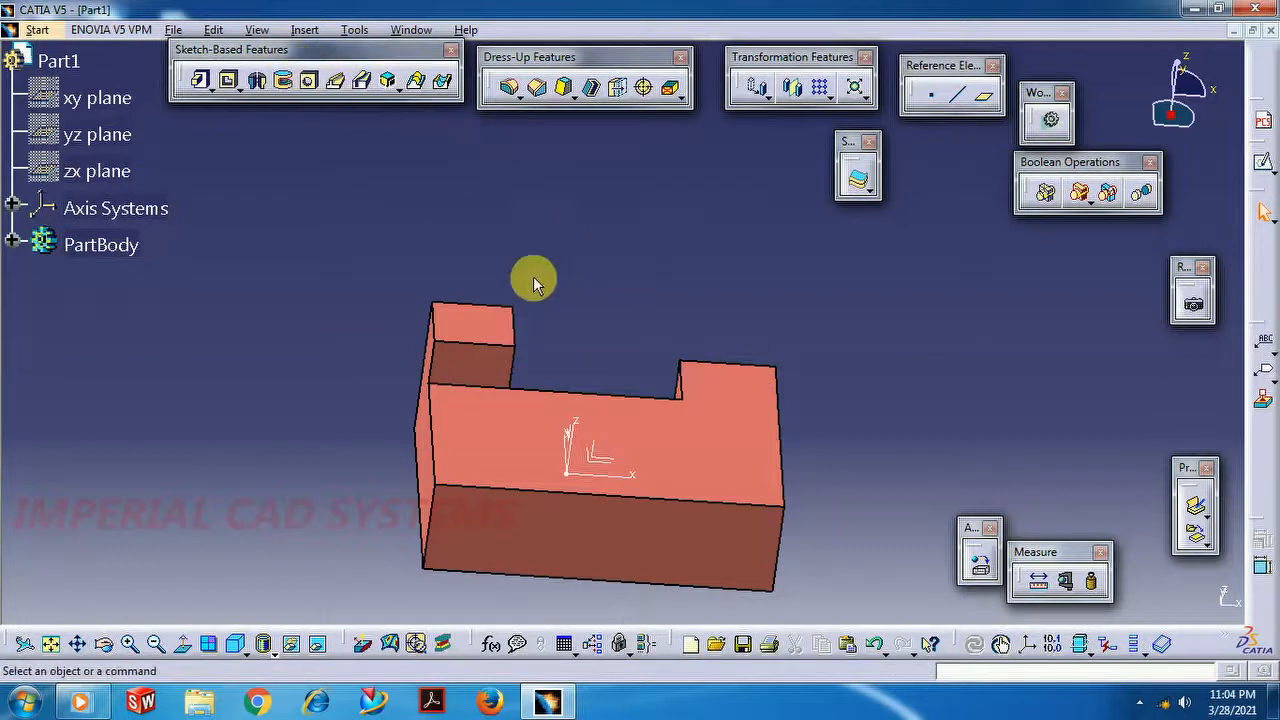
- Switch to the Part2 document with the cylinder and start a sketch on its YZ plane
click(173, 30)
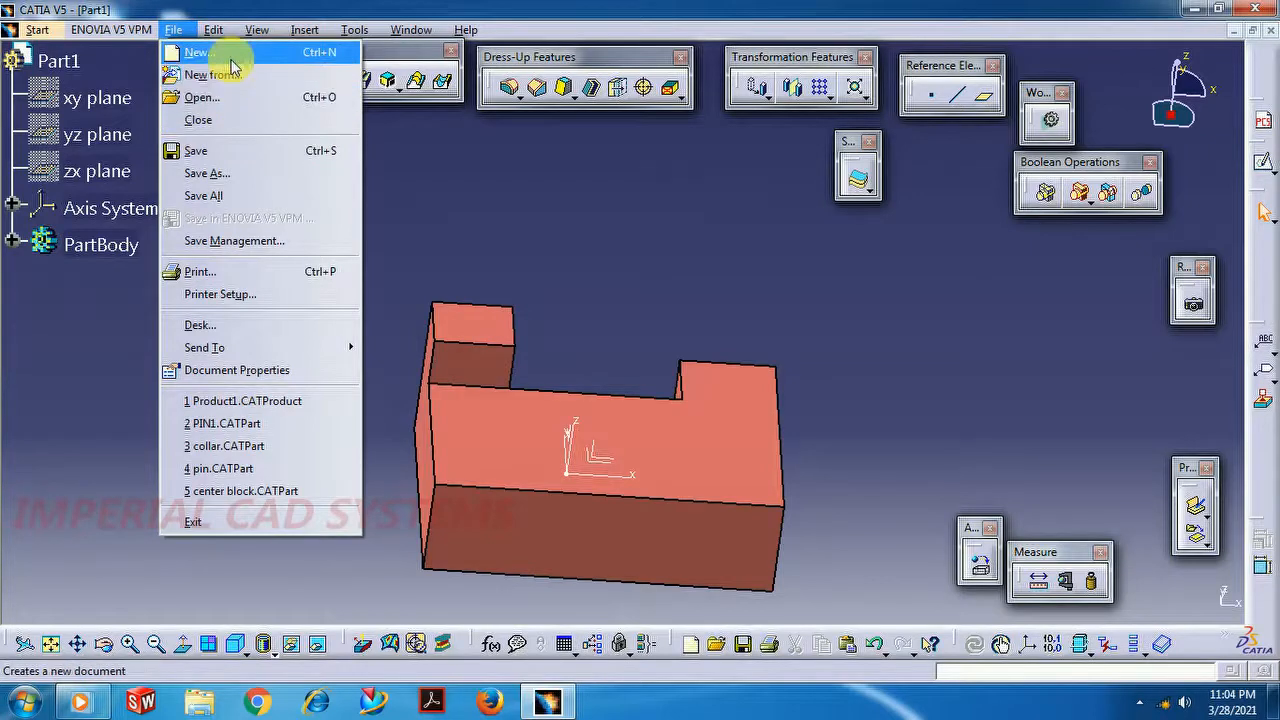
click(491, 137)
click(412, 31)
click(428, 172)
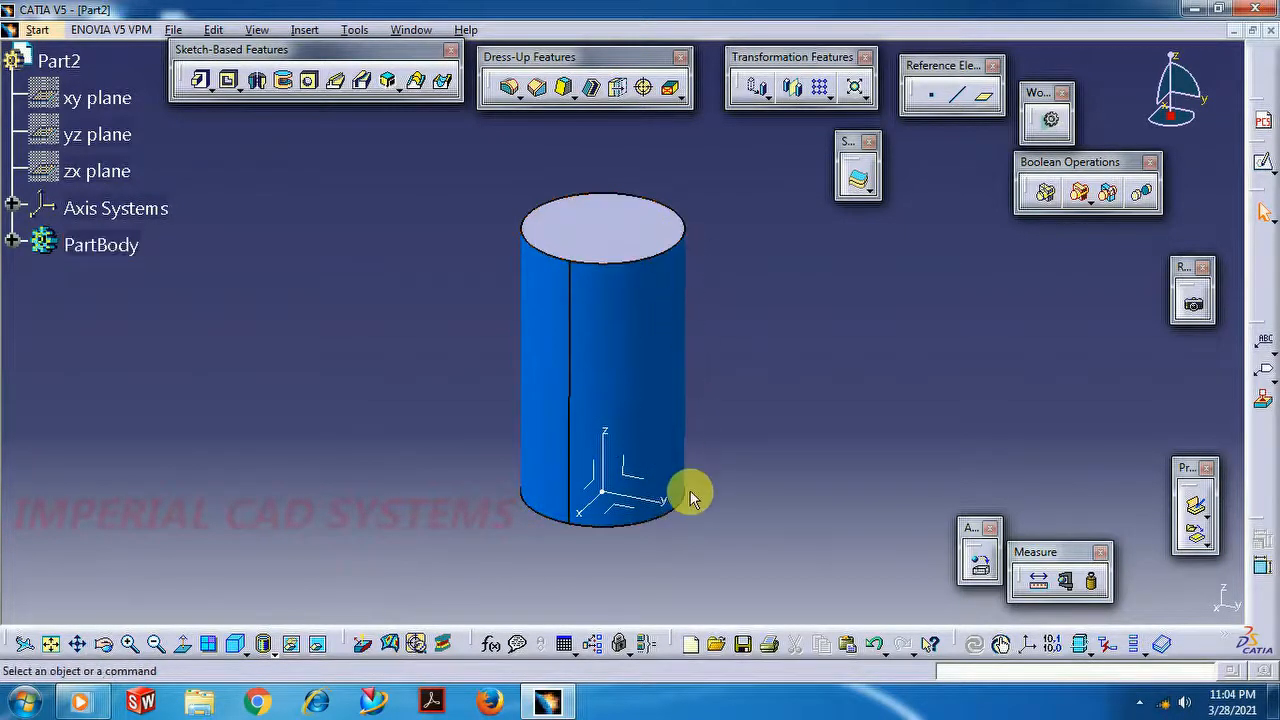
click(641, 489)
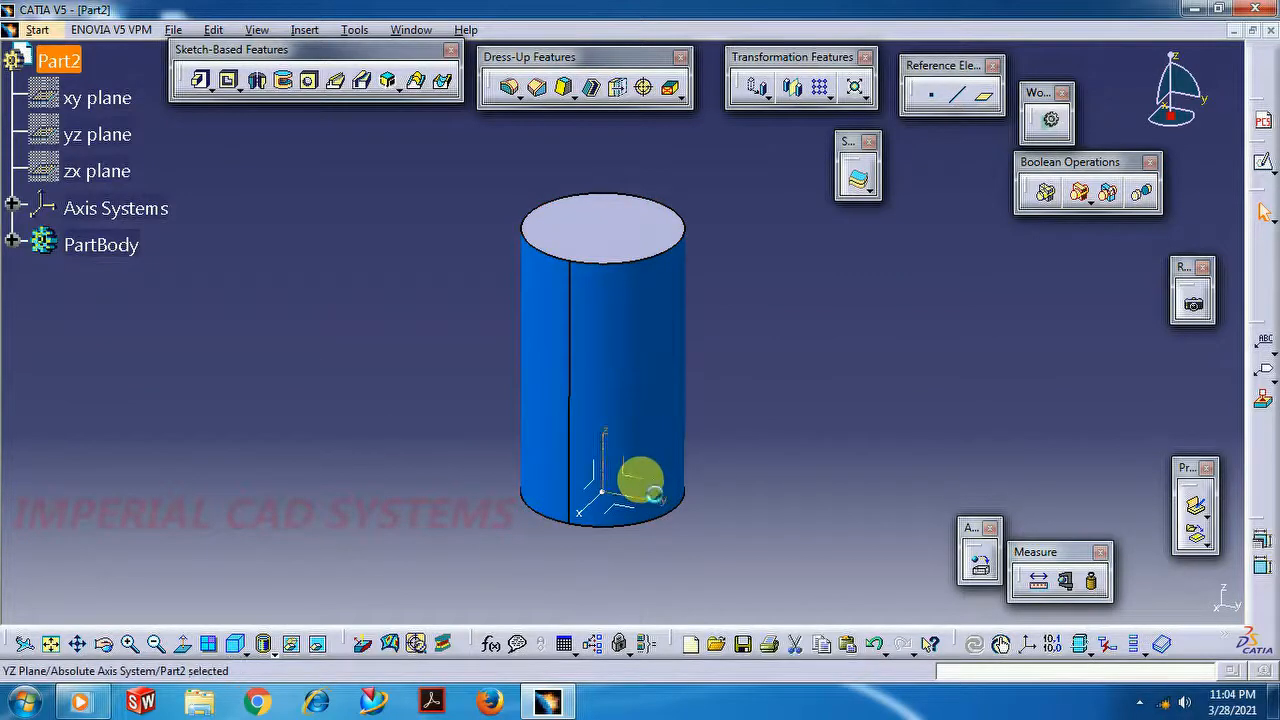
click(1262, 163)
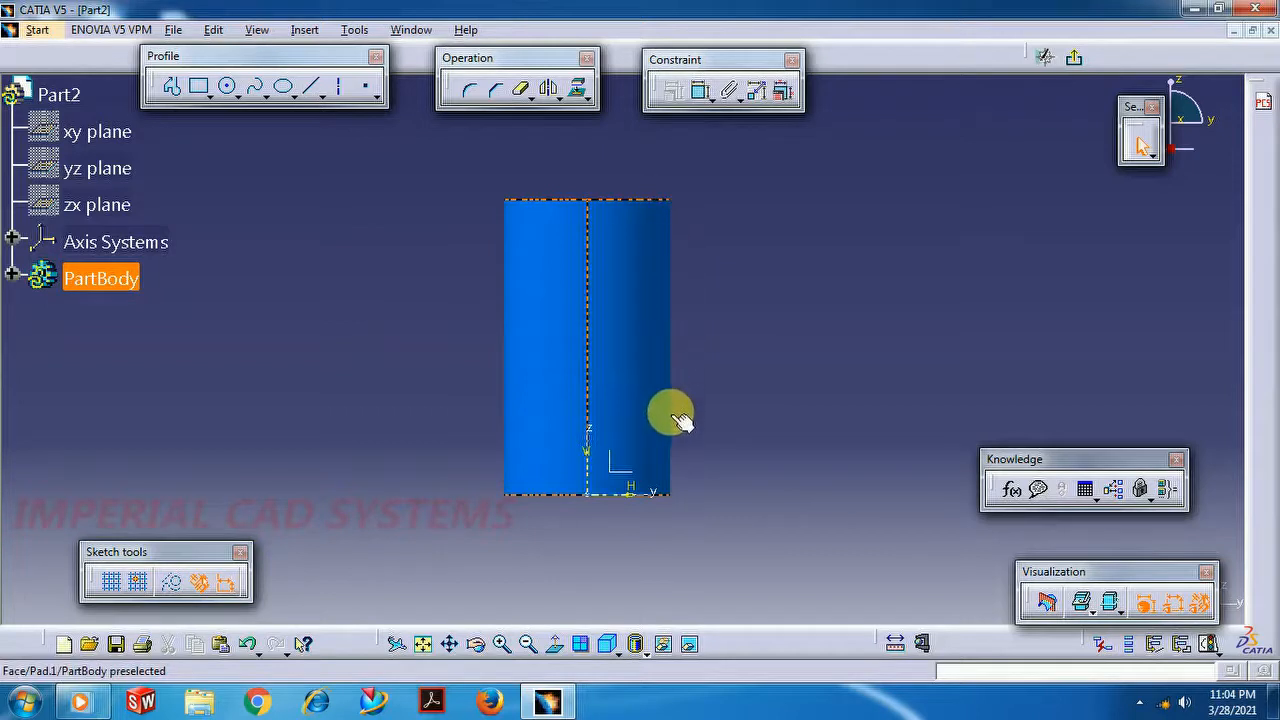
- Try projecting the cylinder's curved face onto the sketch with Project 3D Elements, and delete the resulting axis line
click(580, 90)
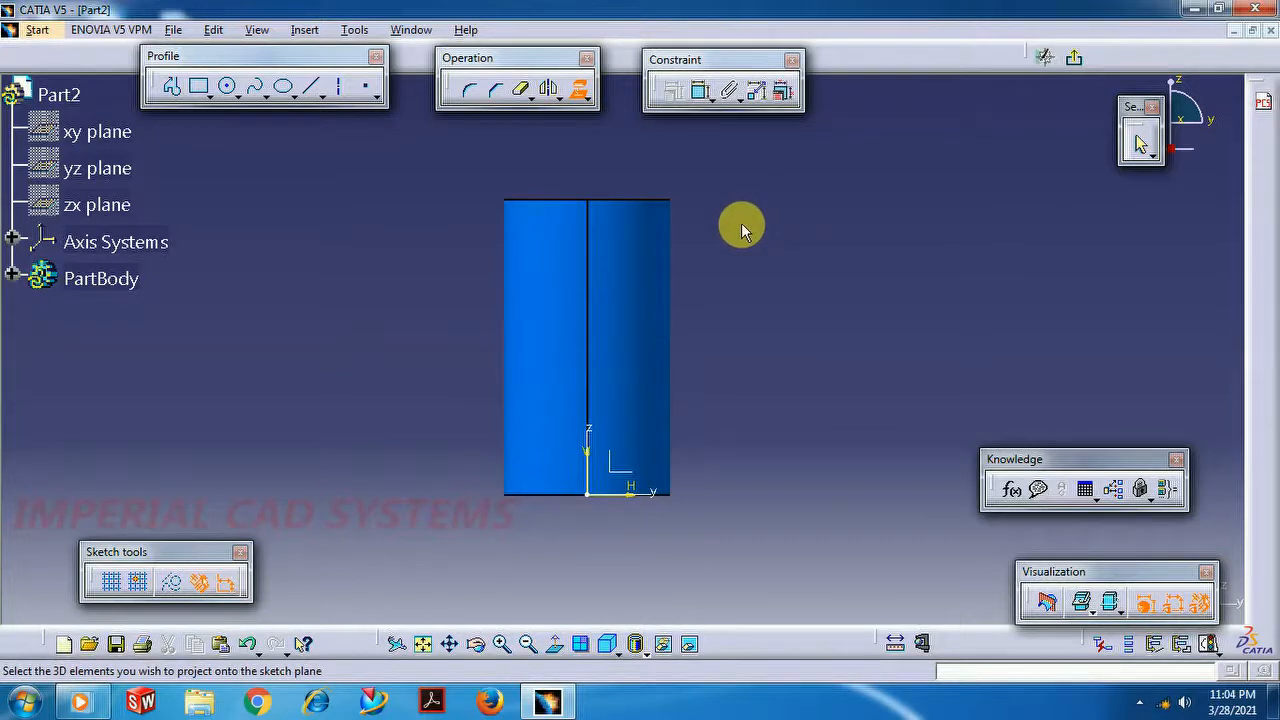
click(648, 290)
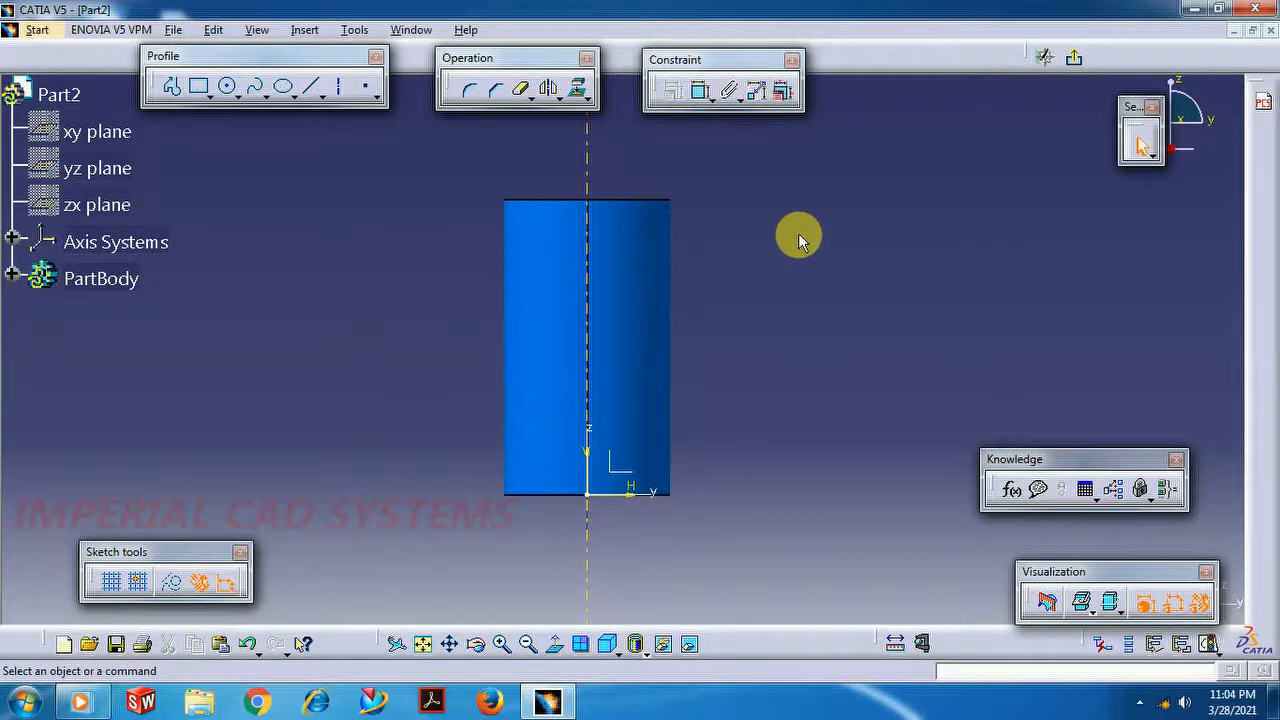
right_click(590, 168)
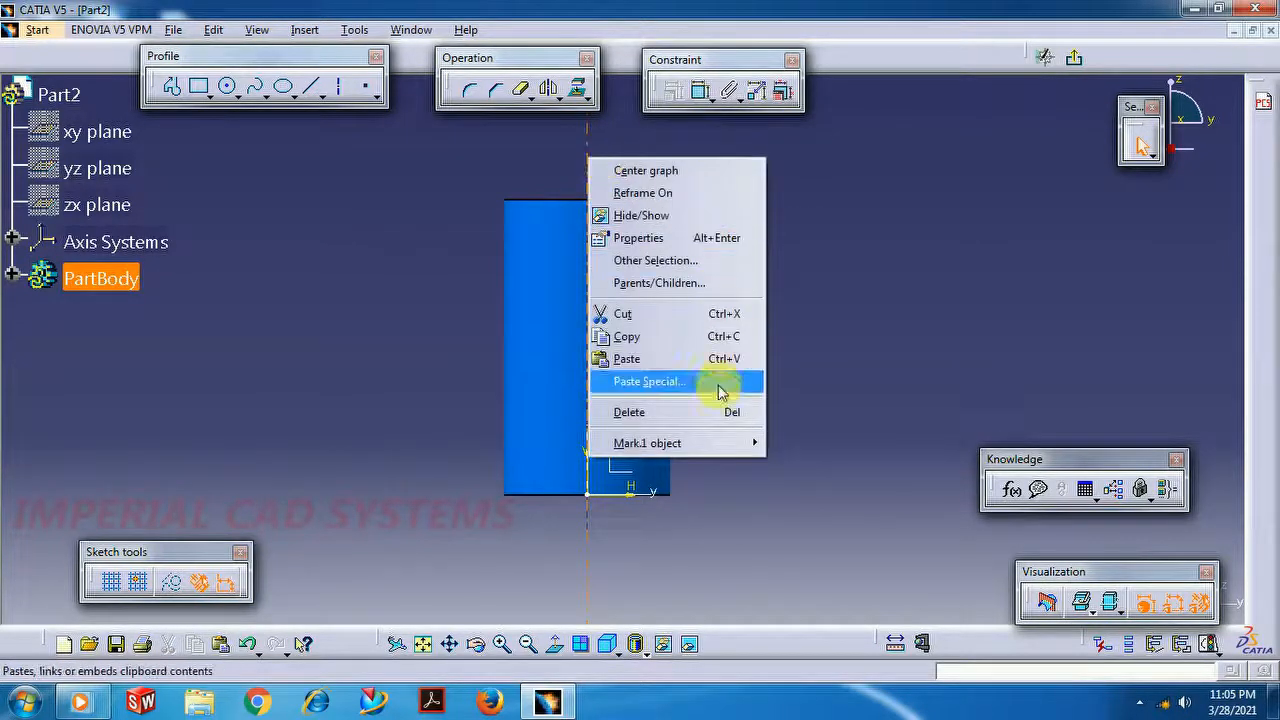
click(720, 413)
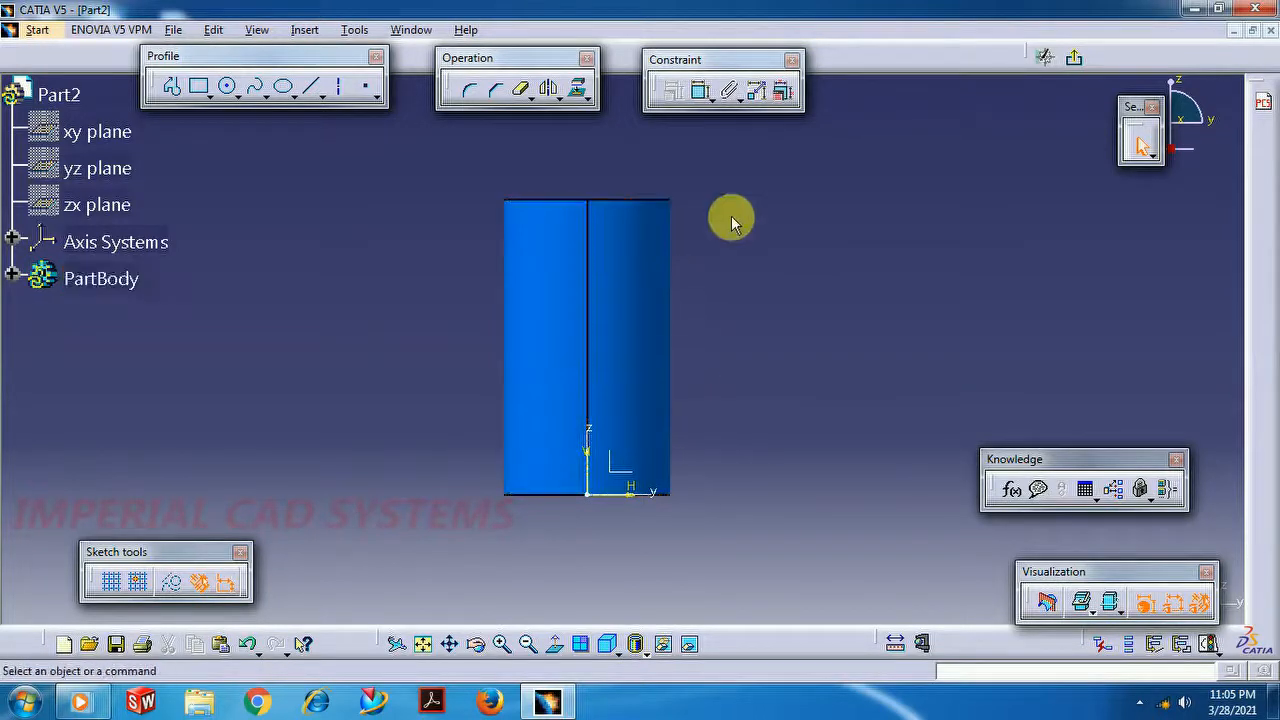
- Project the silhouette edges of the cylinder's curved face onto the sketch with Project 3D Silhouette Edges and inspect them from an angle
click(586, 99)
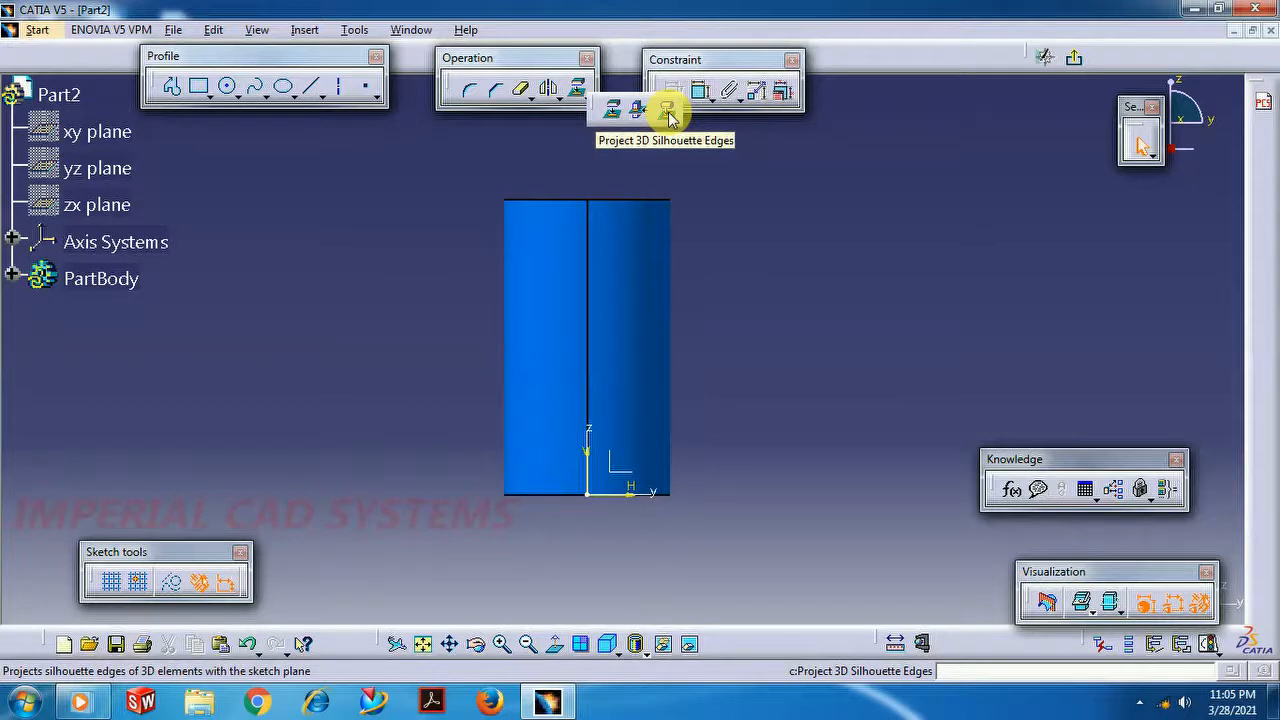
click(667, 112)
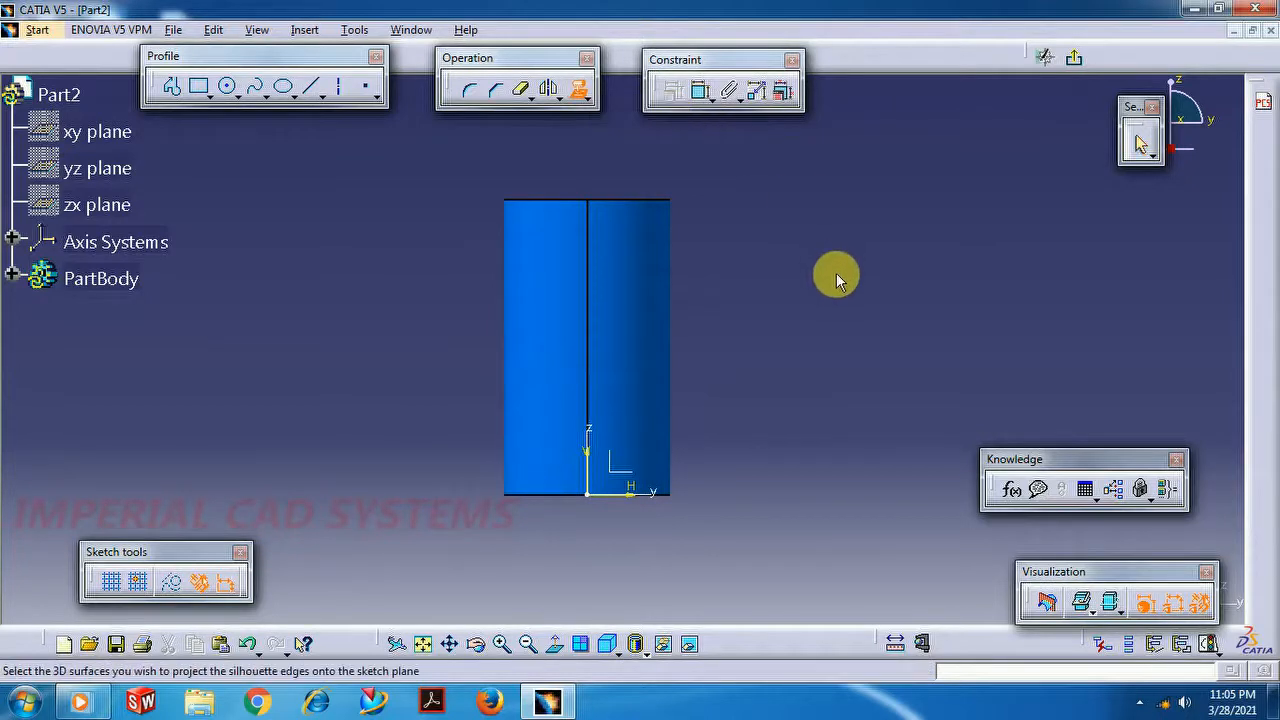
click(628, 268)
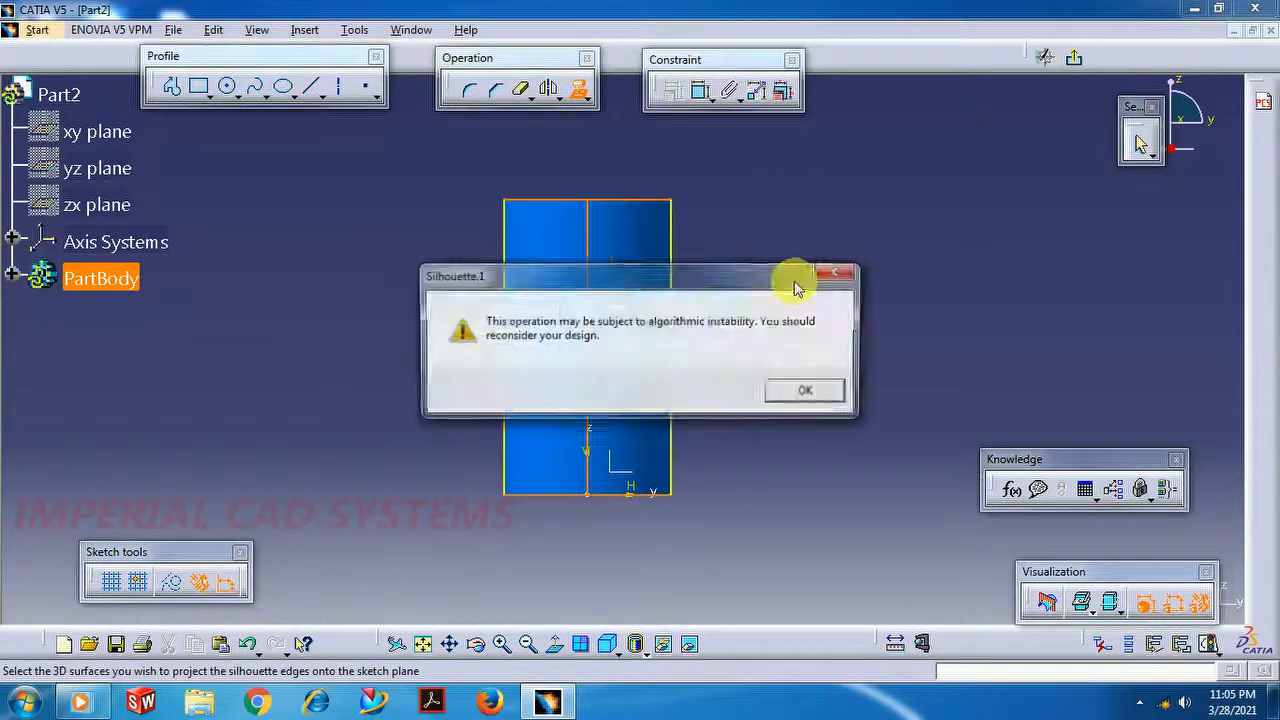
click(808, 391)
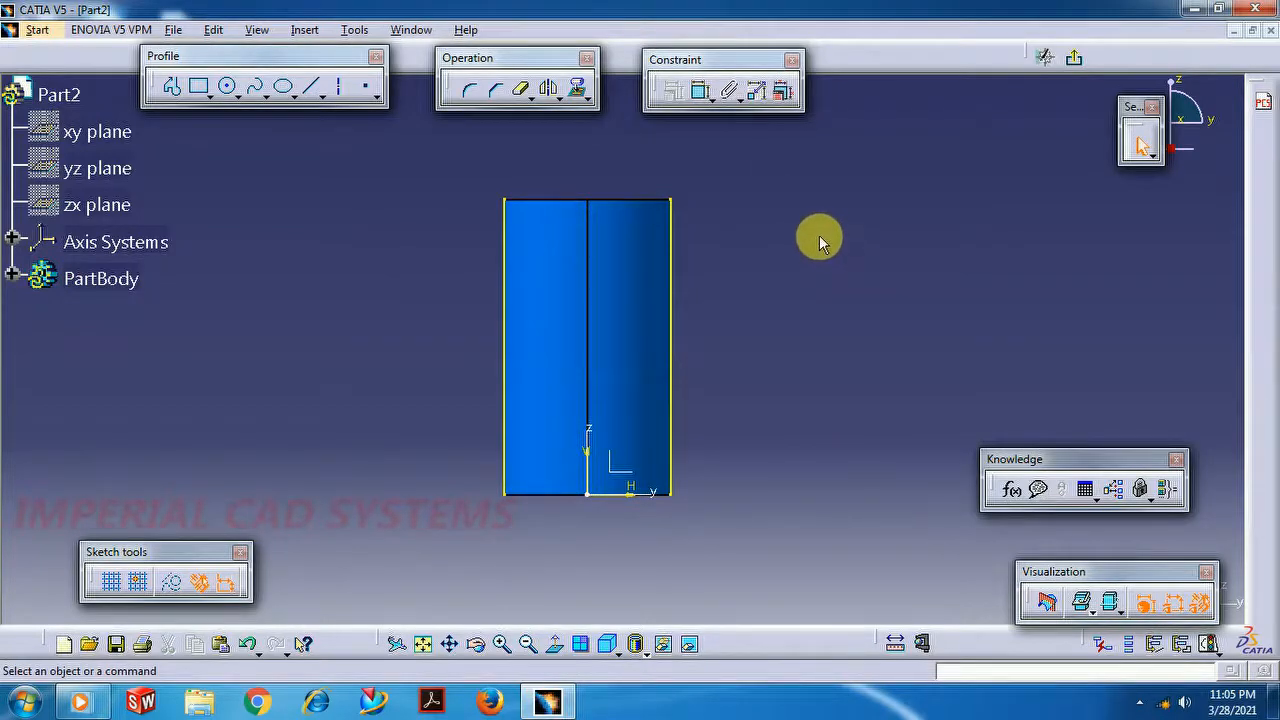
click(474, 647)
drag(700, 320, 728, 390)
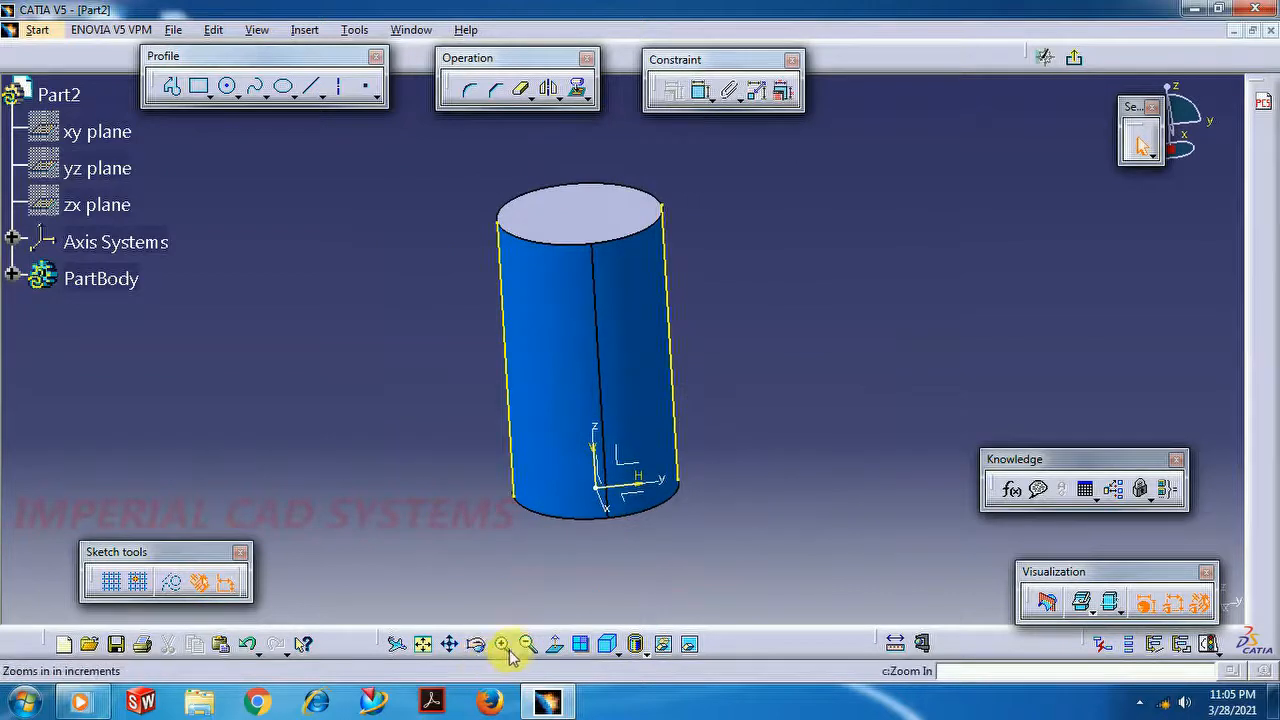
click(550, 644)
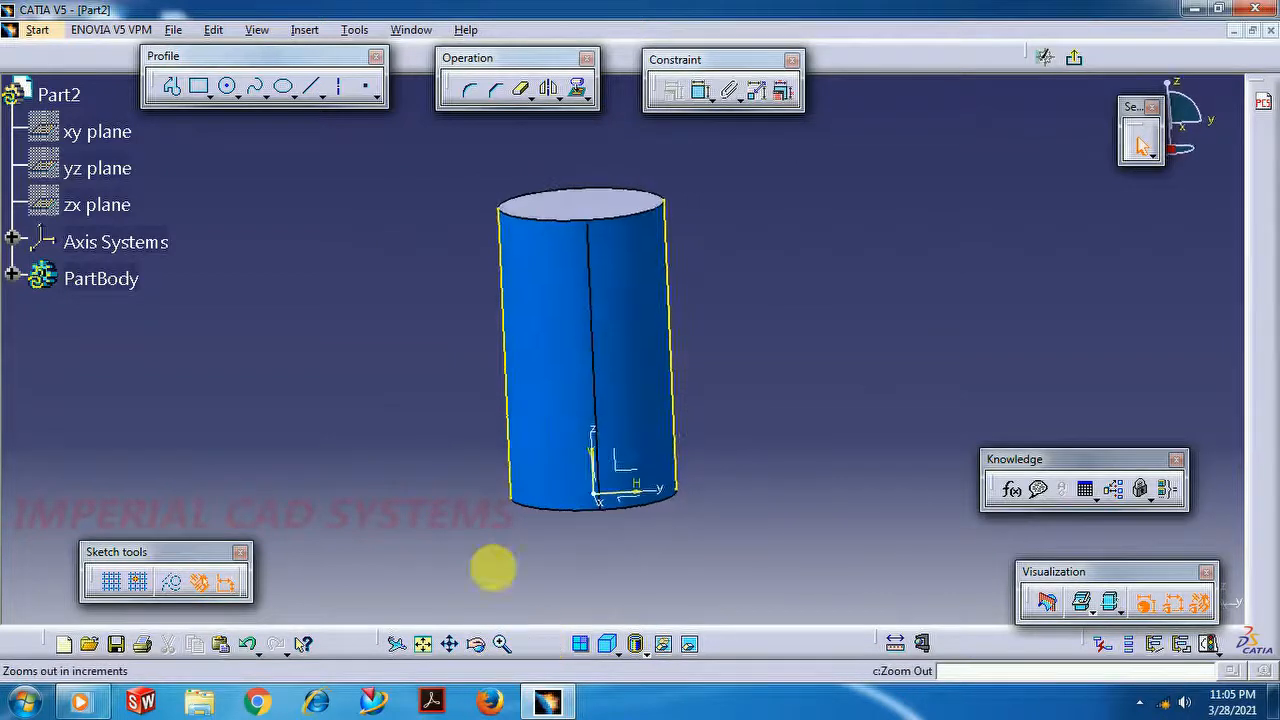
- Delete the silhouette line on the cylinder's left side and exit the sketch
right_click(507, 419)
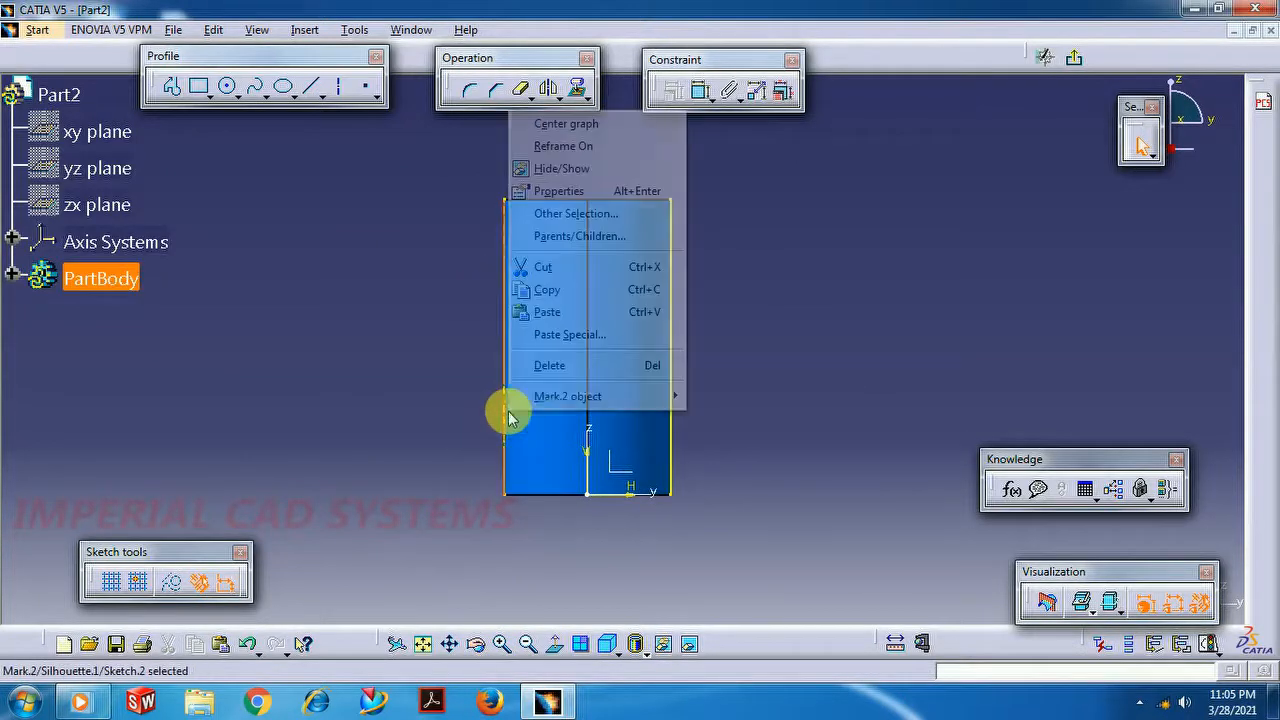
click(586, 366)
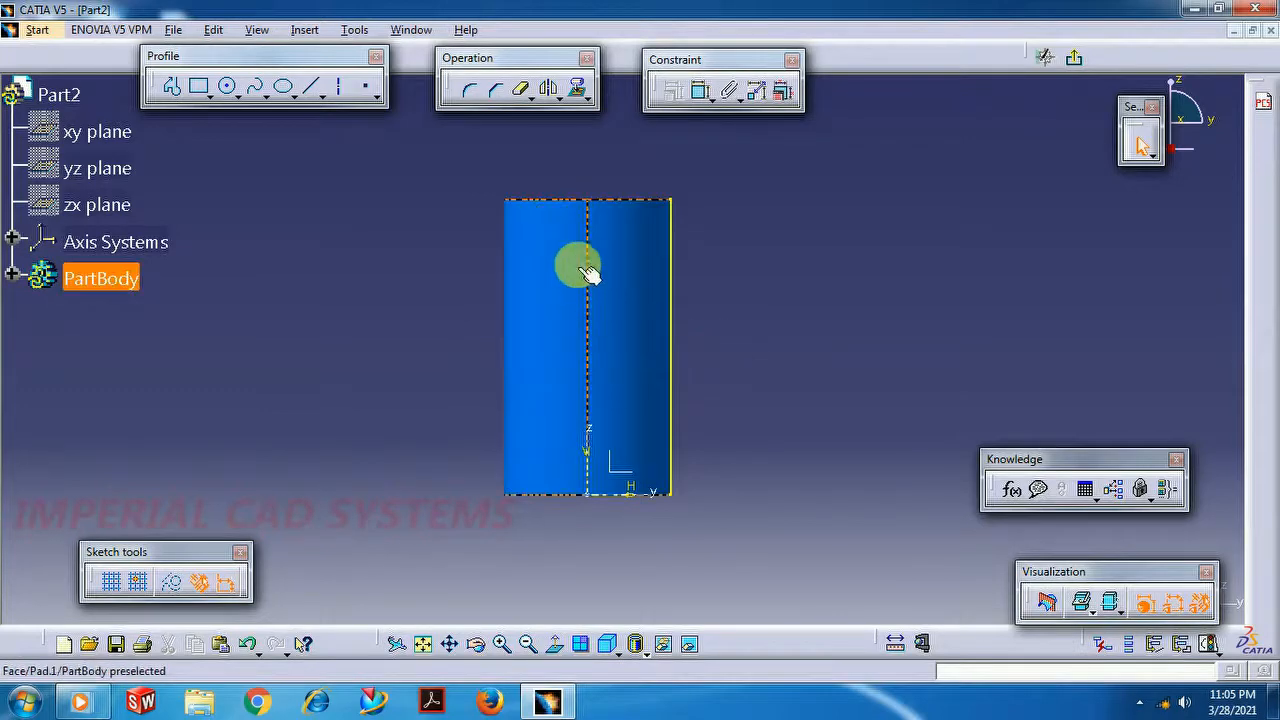
click(1074, 62)
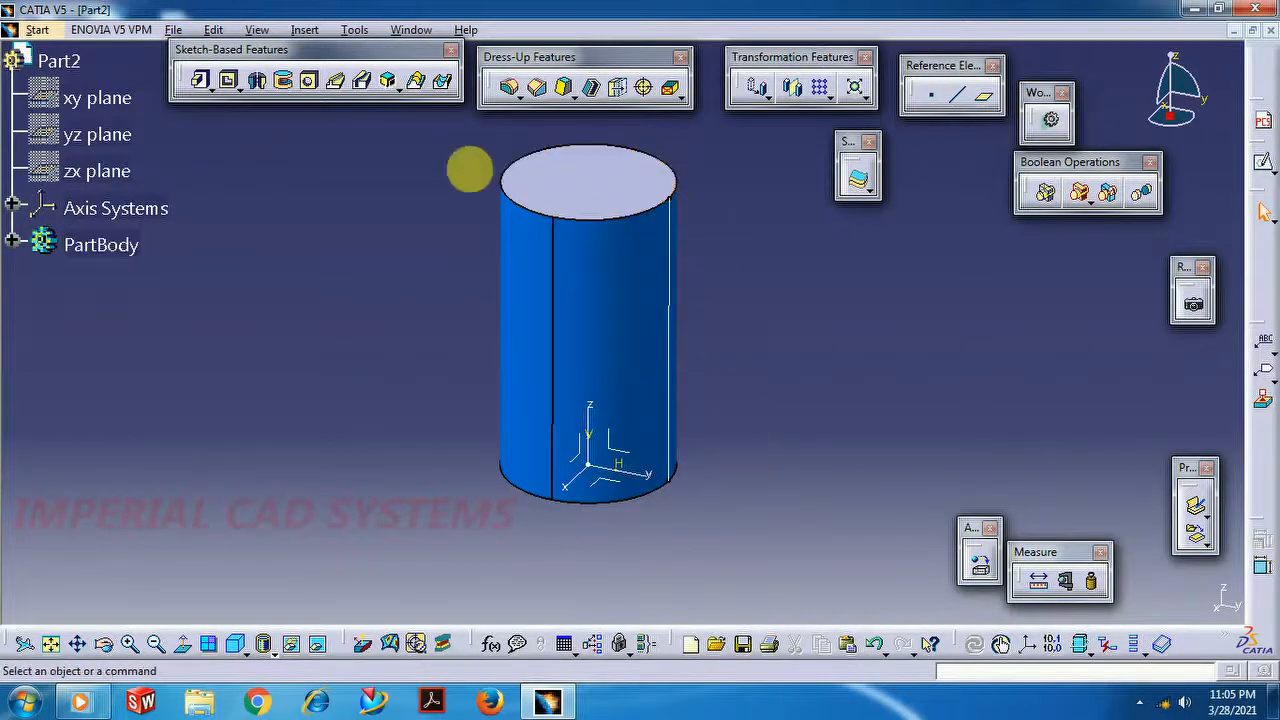
- Switch to the Part3 document with the green wavy rib
middle_drag(597, 308, 595, 349)
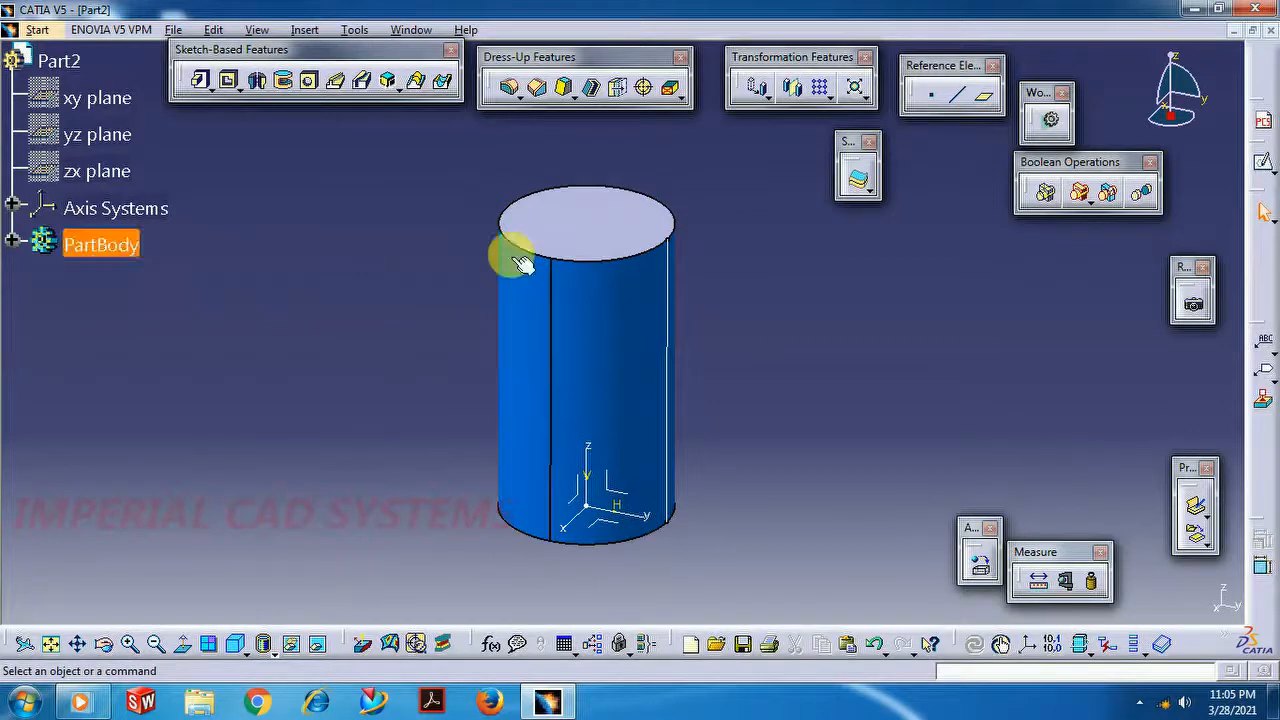
click(413, 30)
mouse_move(304, 30)
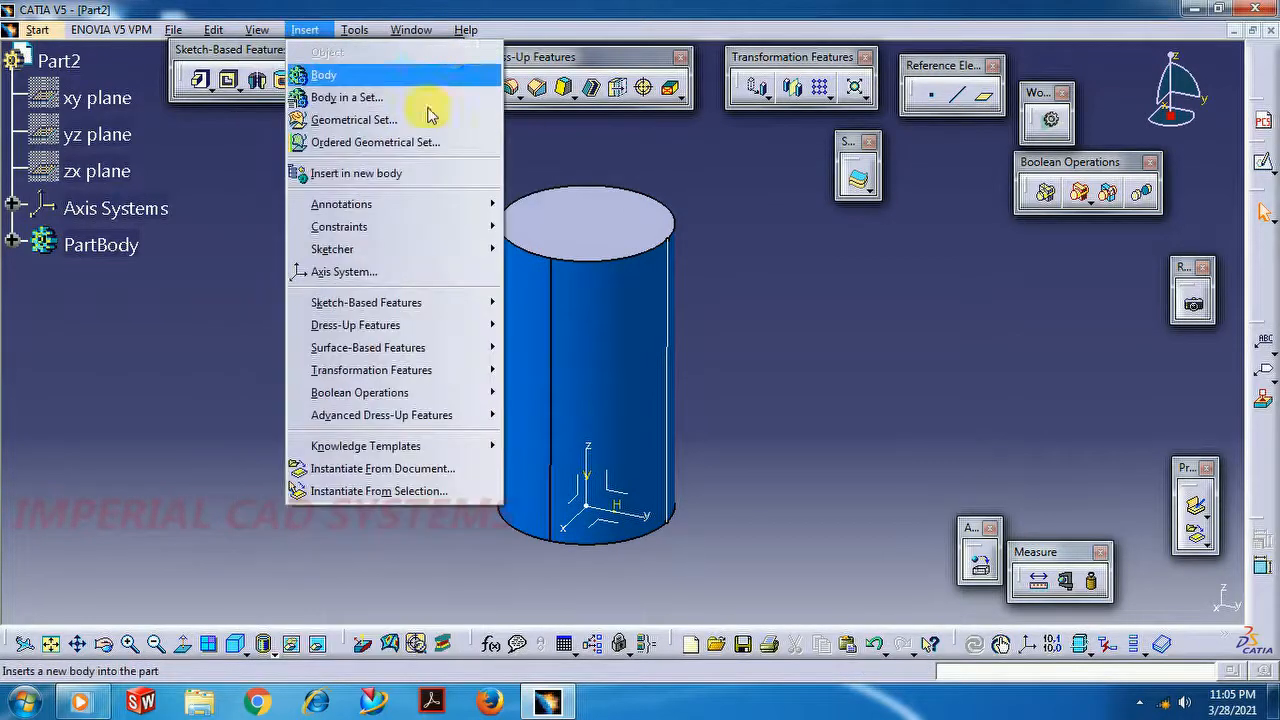
mouse_move(411, 30)
click(432, 196)
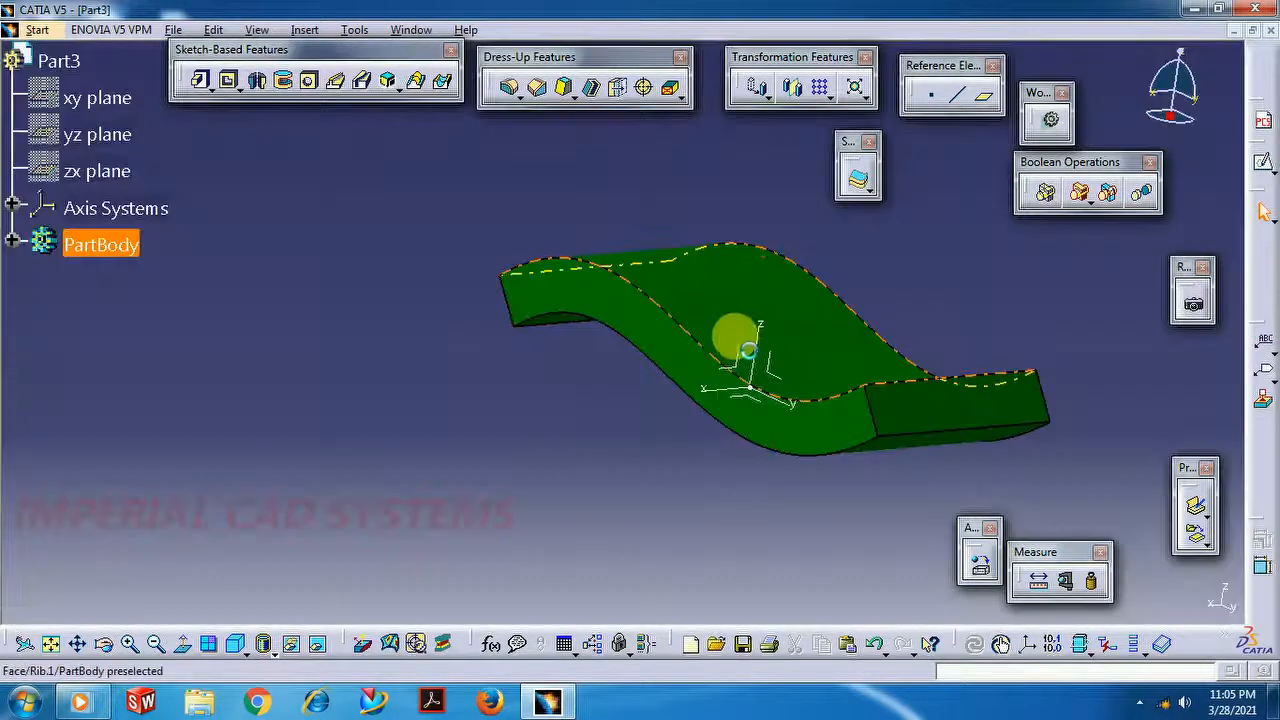
- Inspect the rib's curved top face and start a sketch on the ZX plane
middle_drag(760, 285, 612, 310)
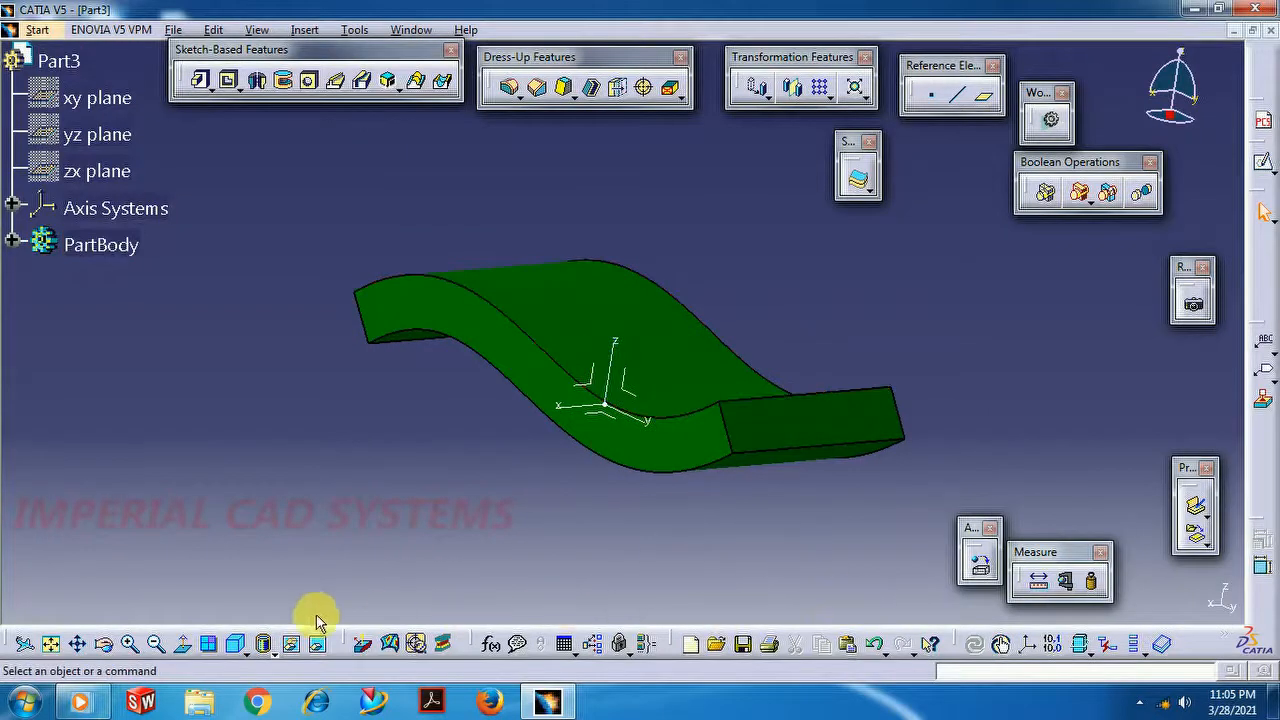
click(106, 645)
drag(364, 473, 586, 306)
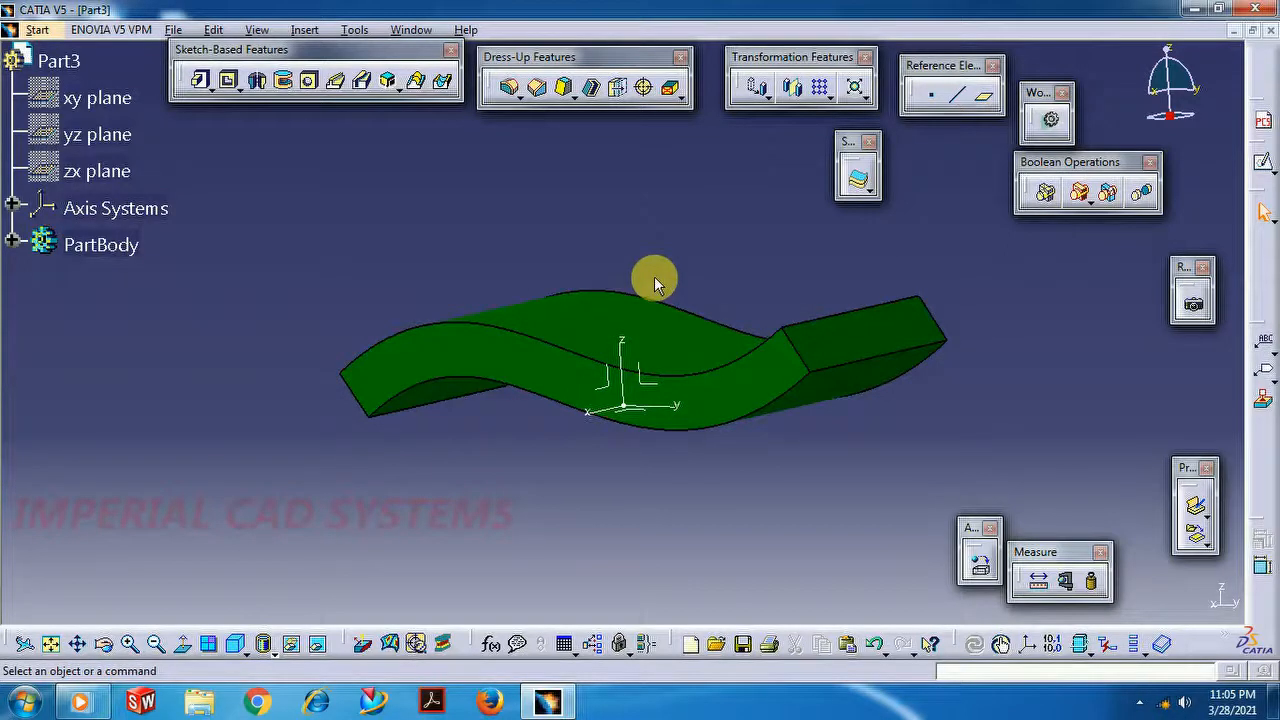
click(615, 292)
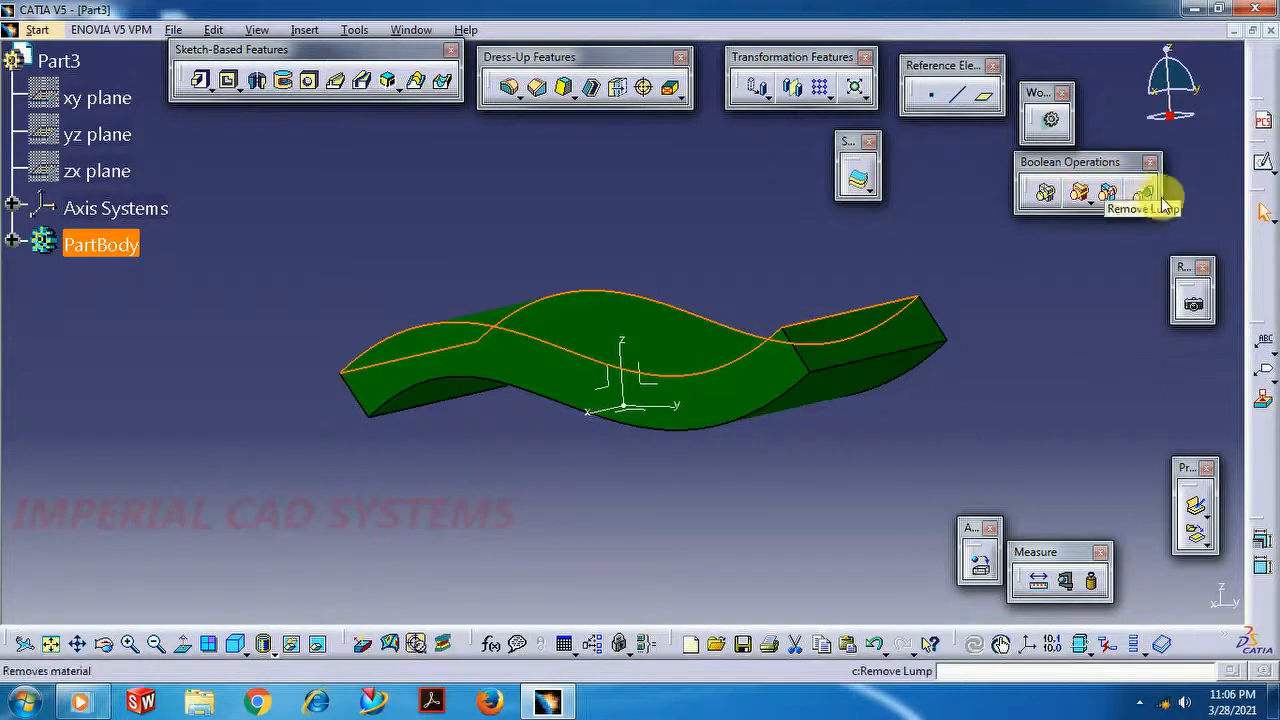
click(1262, 168)
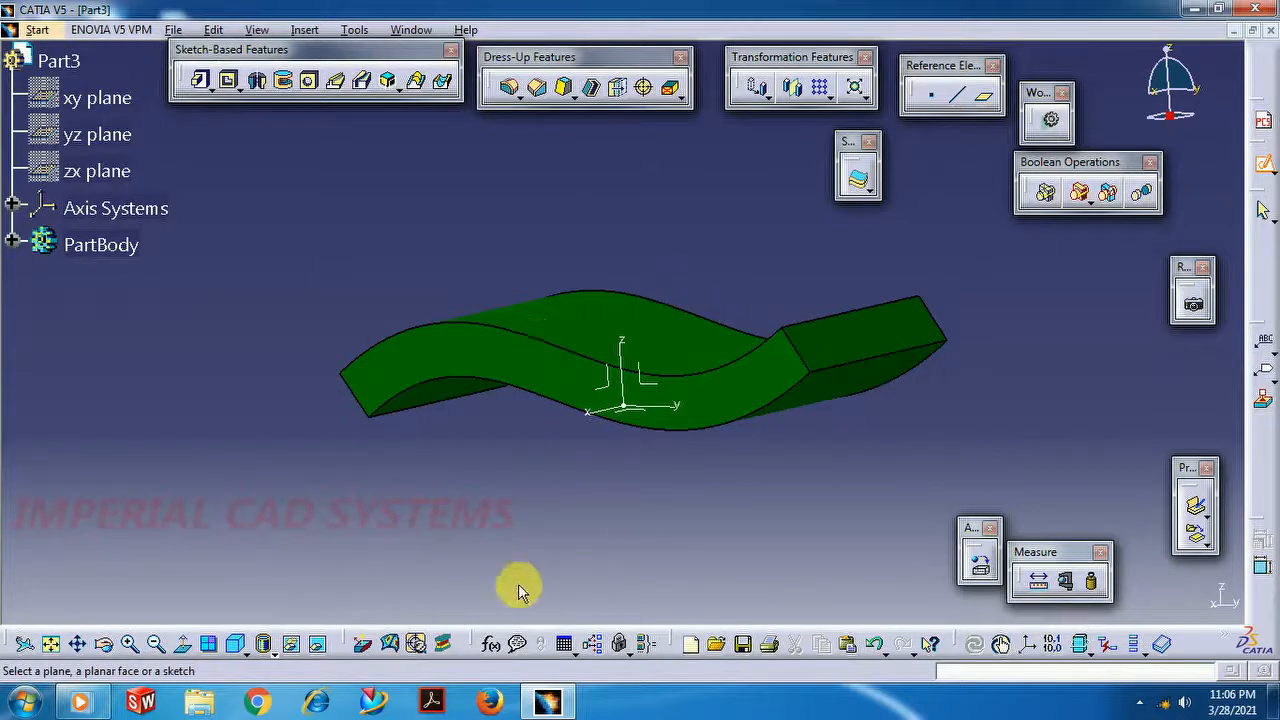
click(601, 385)
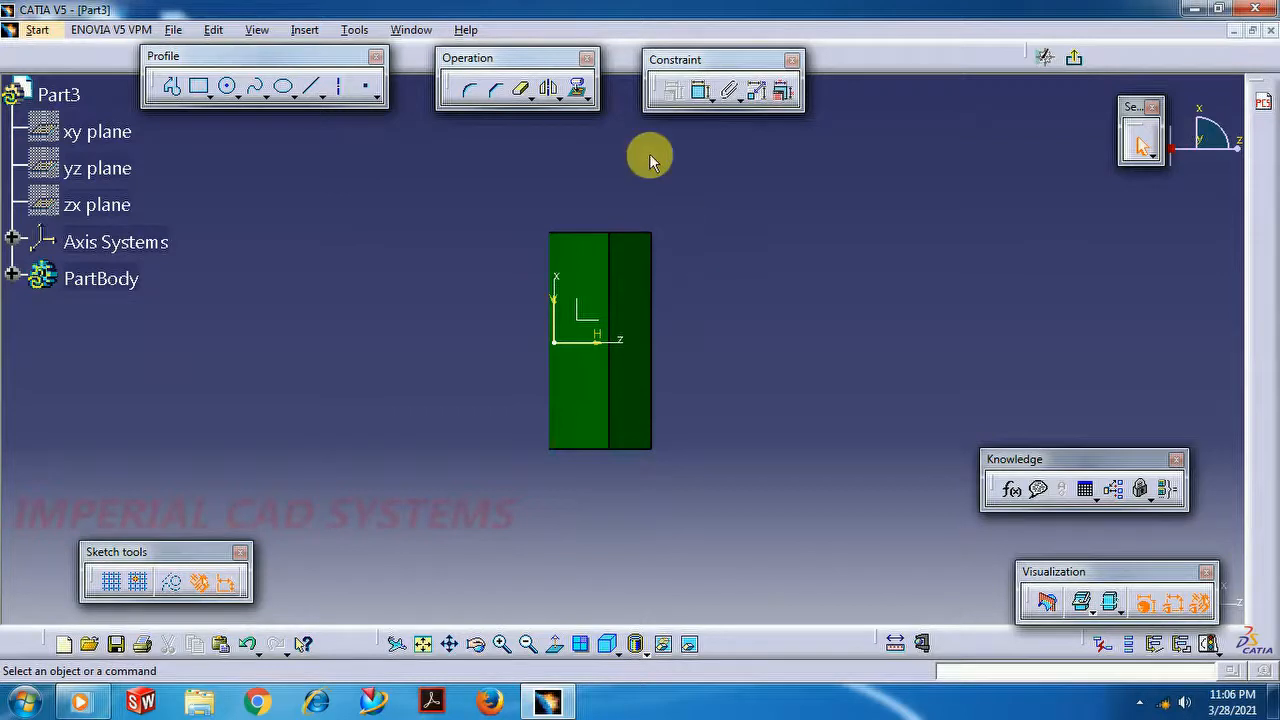
- Intersect the rib's lower and upper curved faces with the sketch plane using Intersect 3D Elements, and inspect the two lines
click(588, 97)
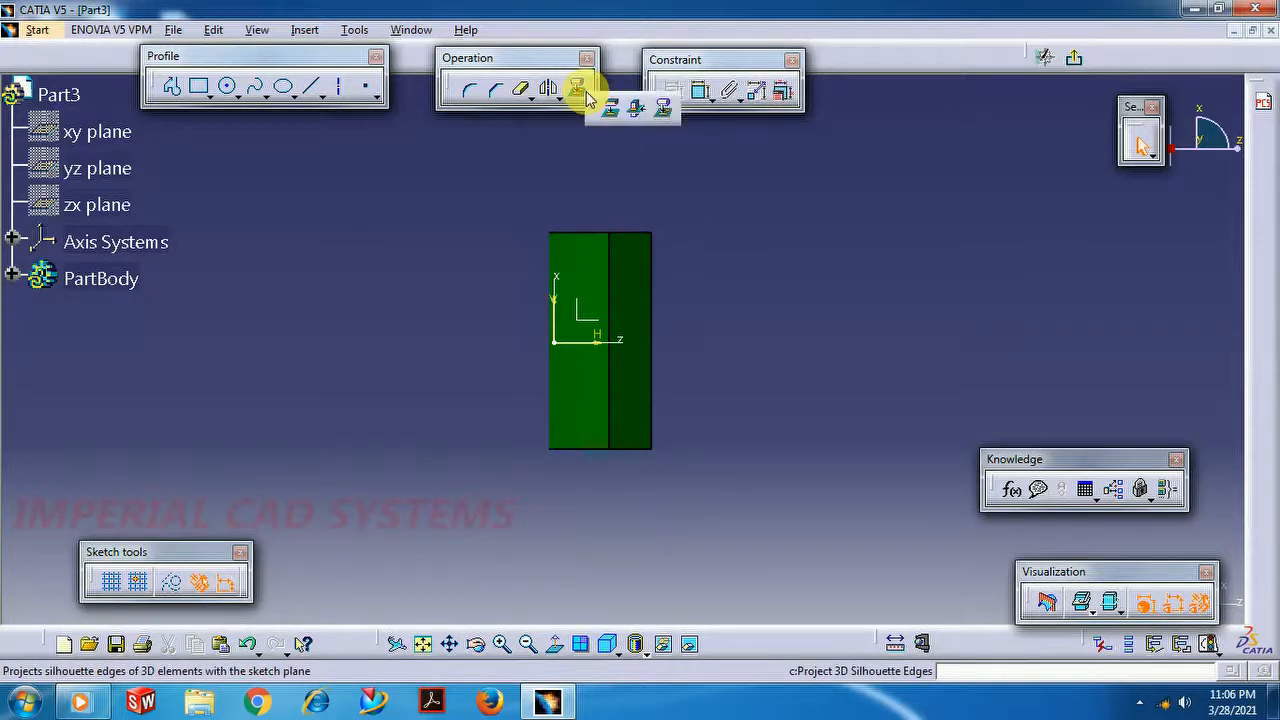
click(636, 113)
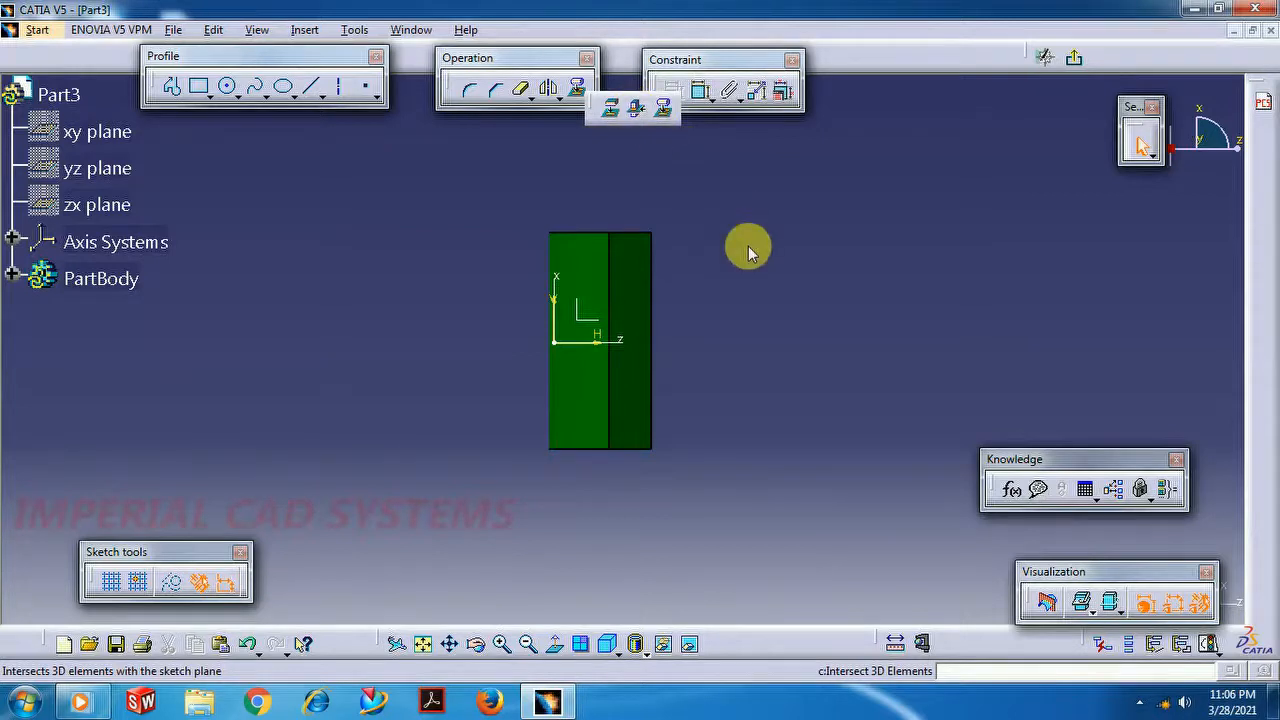
click(578, 278)
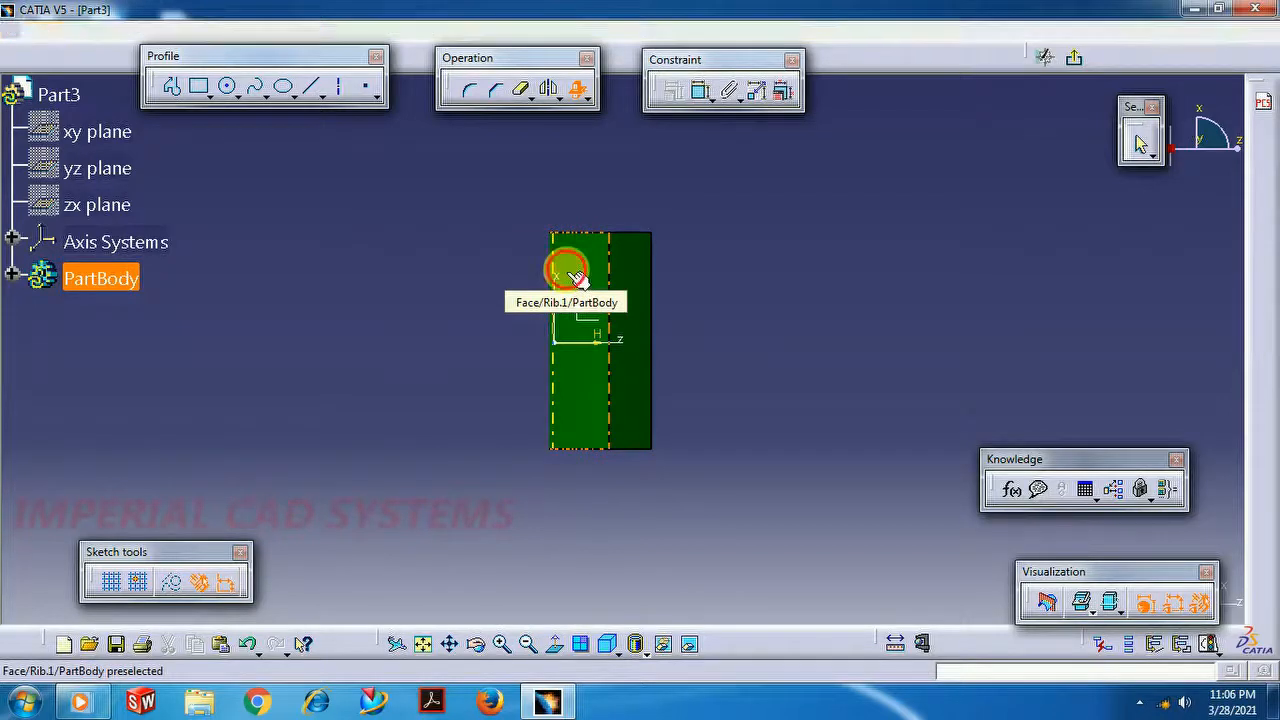
click(479, 650)
drag(457, 363, 549, 426)
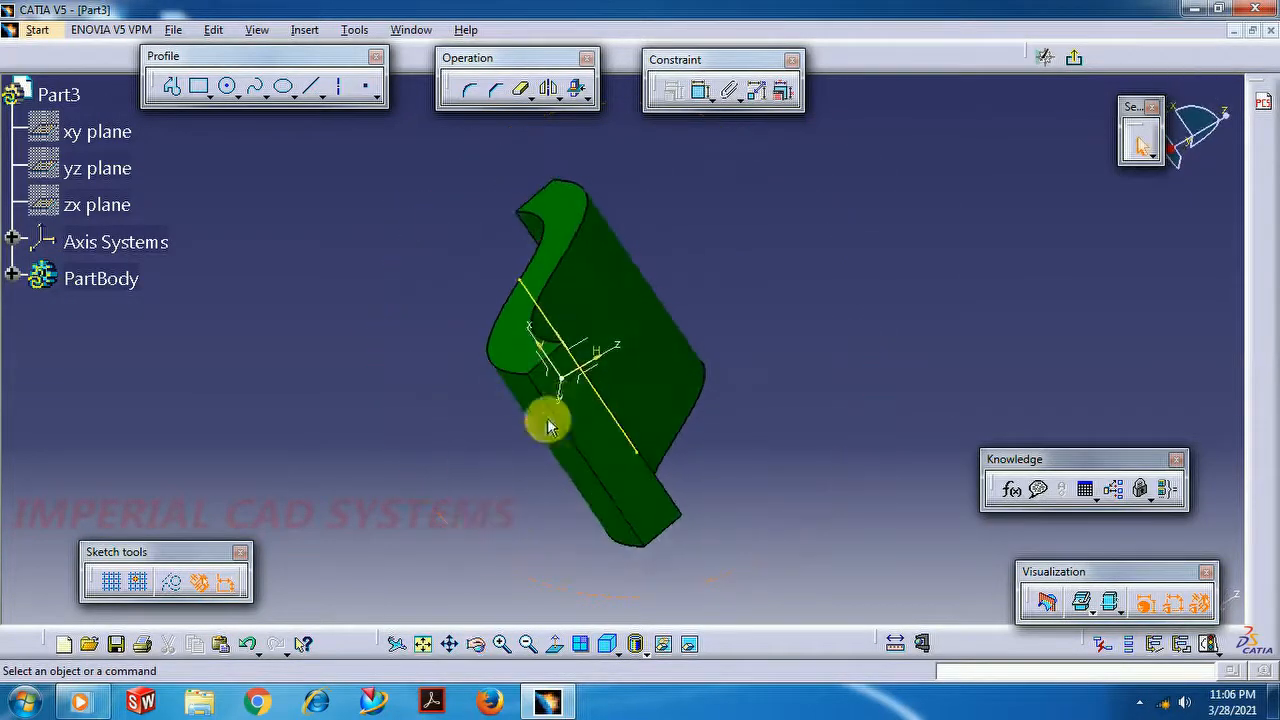
click(578, 90)
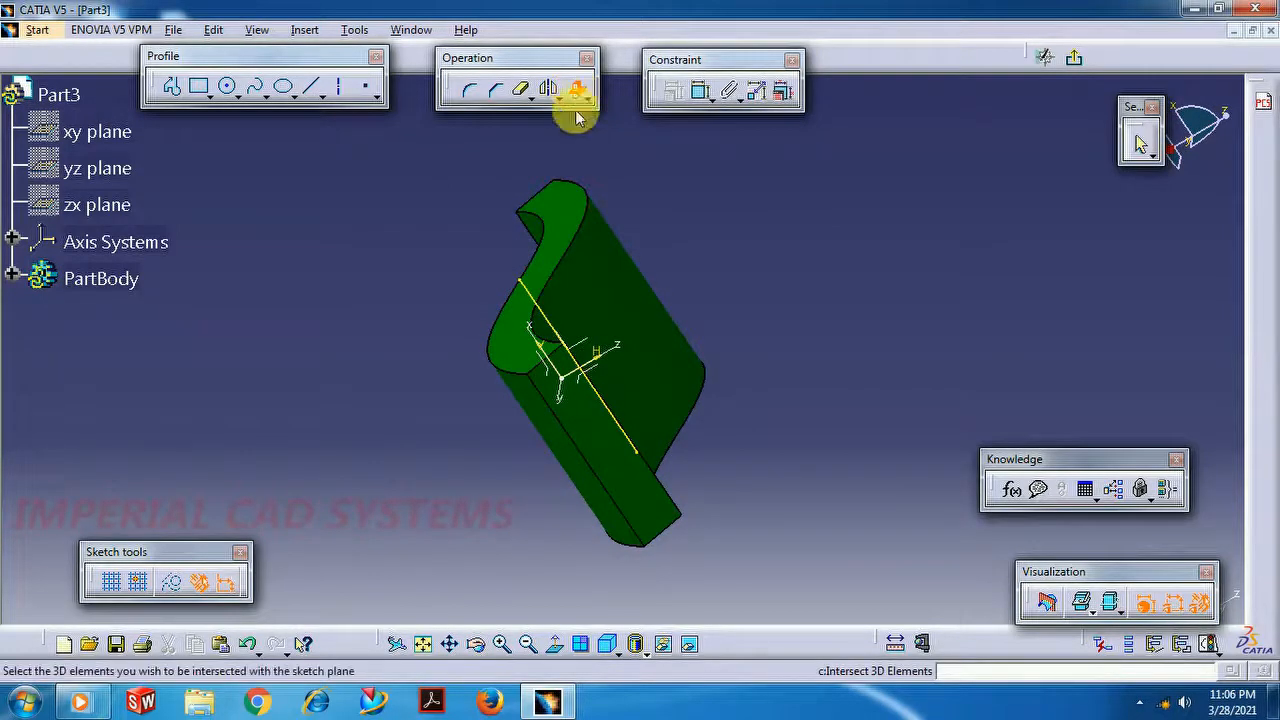
click(614, 309)
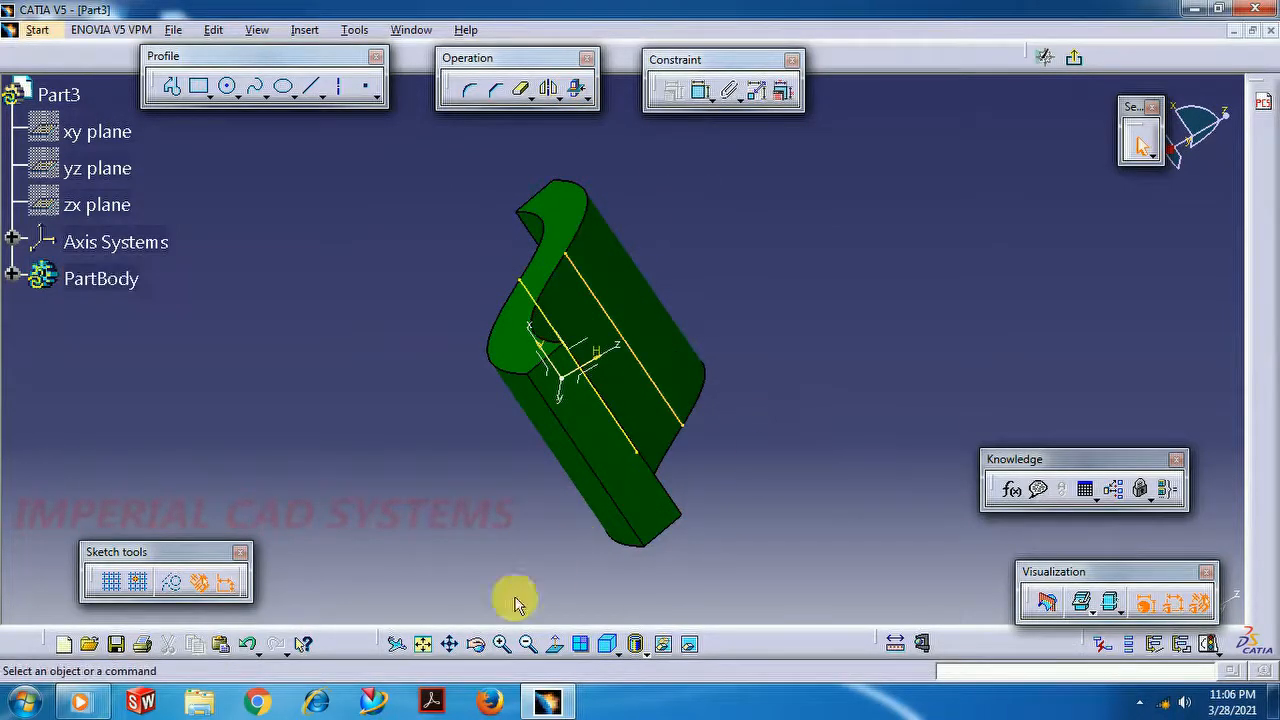
click(475, 644)
drag(680, 503, 790, 340)
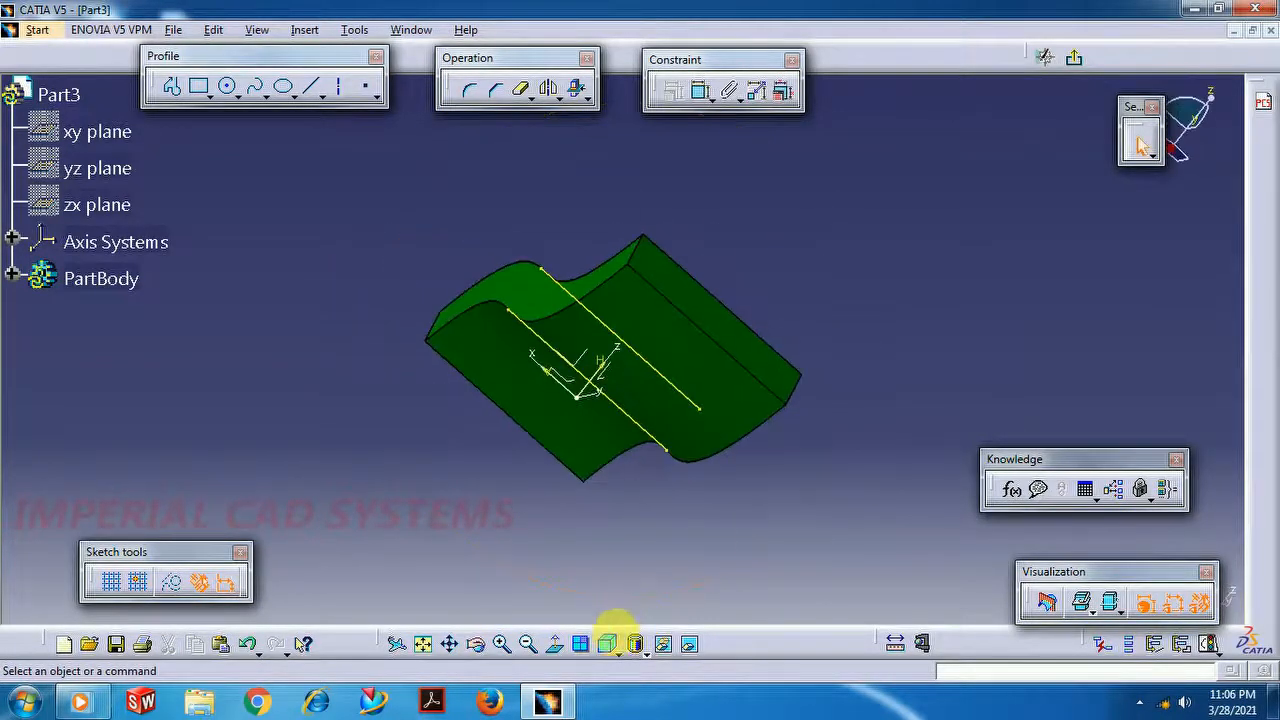
- Return to the view normal to the sketch and project the rib's right-hand outer boundary onto it with Project 3D Elements
click(557, 646)
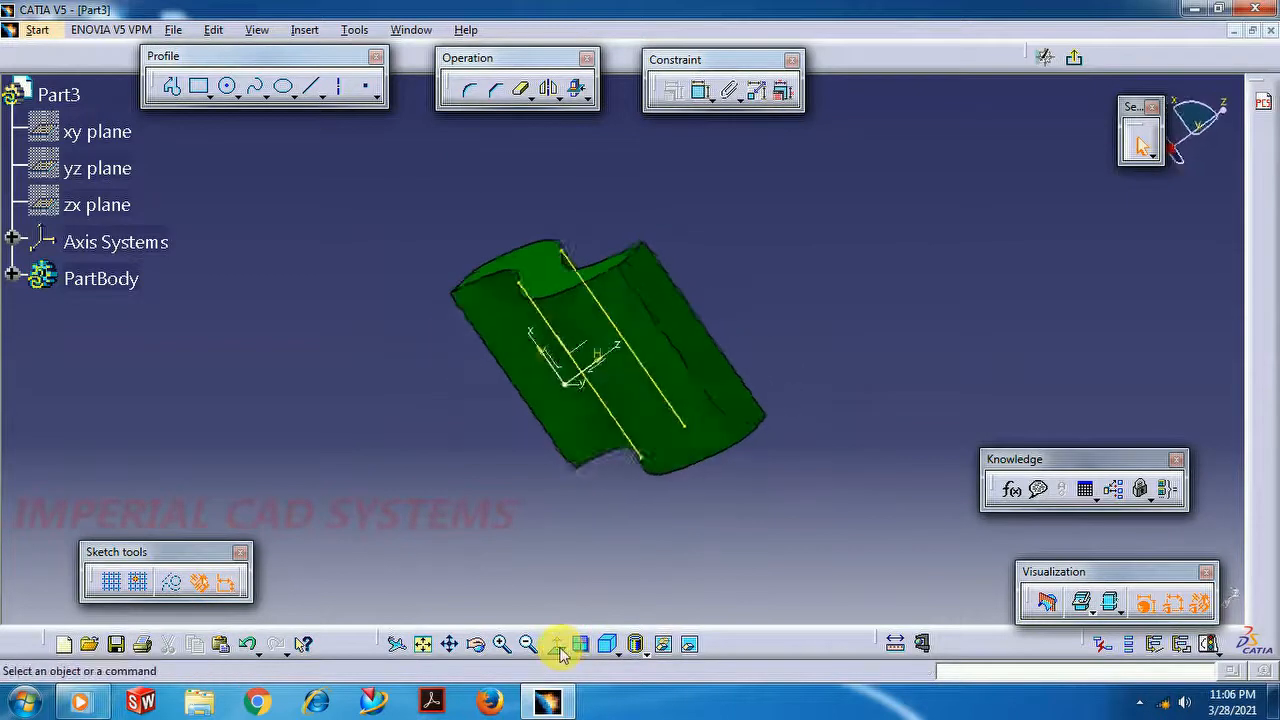
click(589, 101)
click(589, 101)
click(588, 101)
click(588, 101)
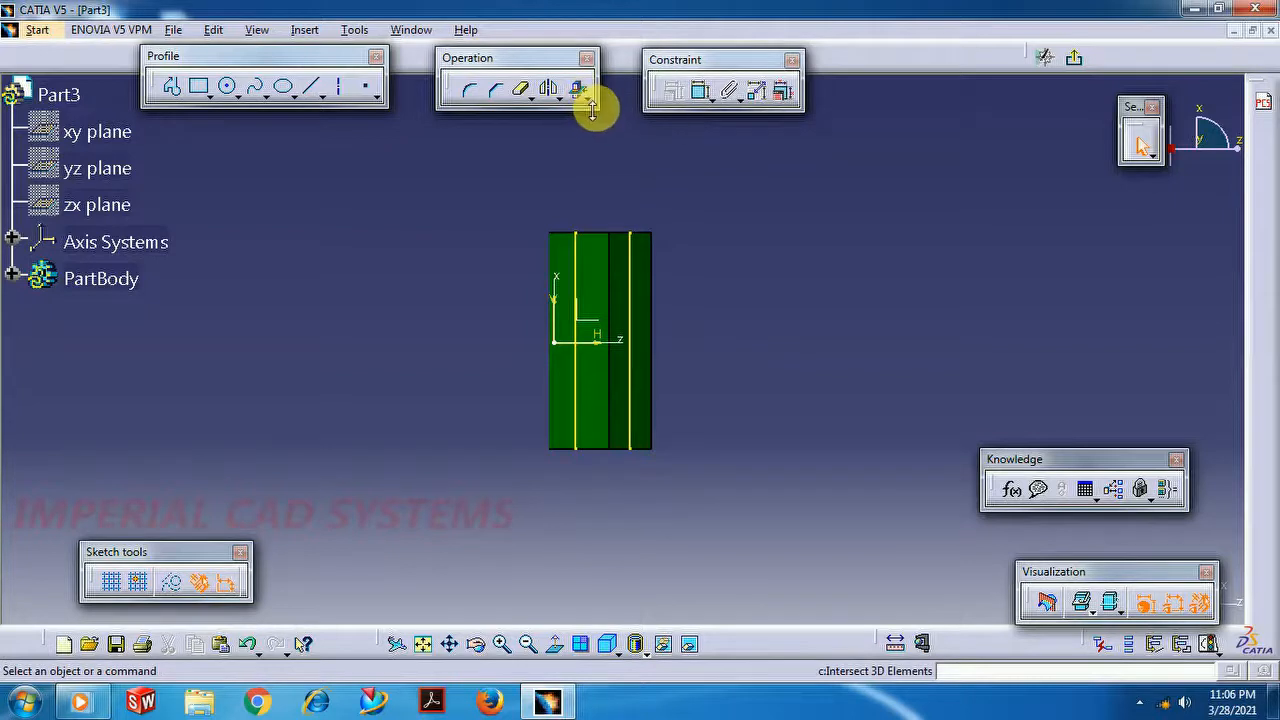
drag(590, 101, 594, 101)
click(593, 101)
click(593, 101)
click(593, 101)
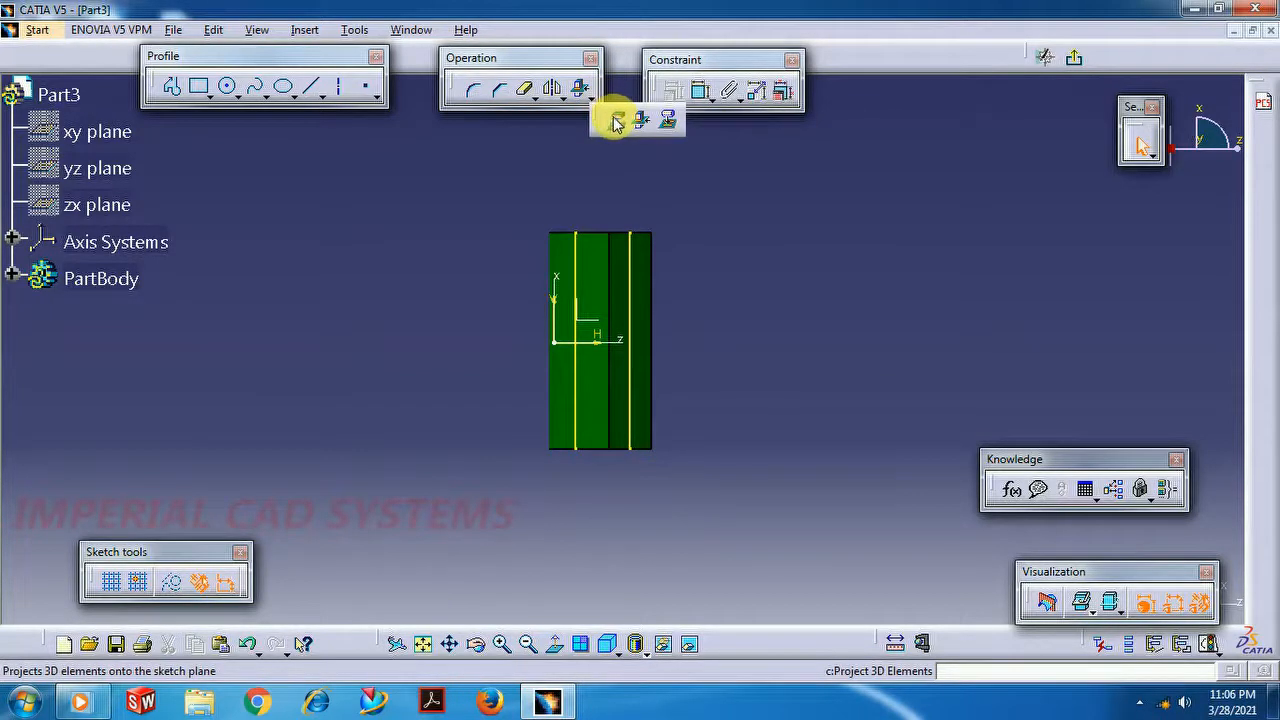
click(617, 121)
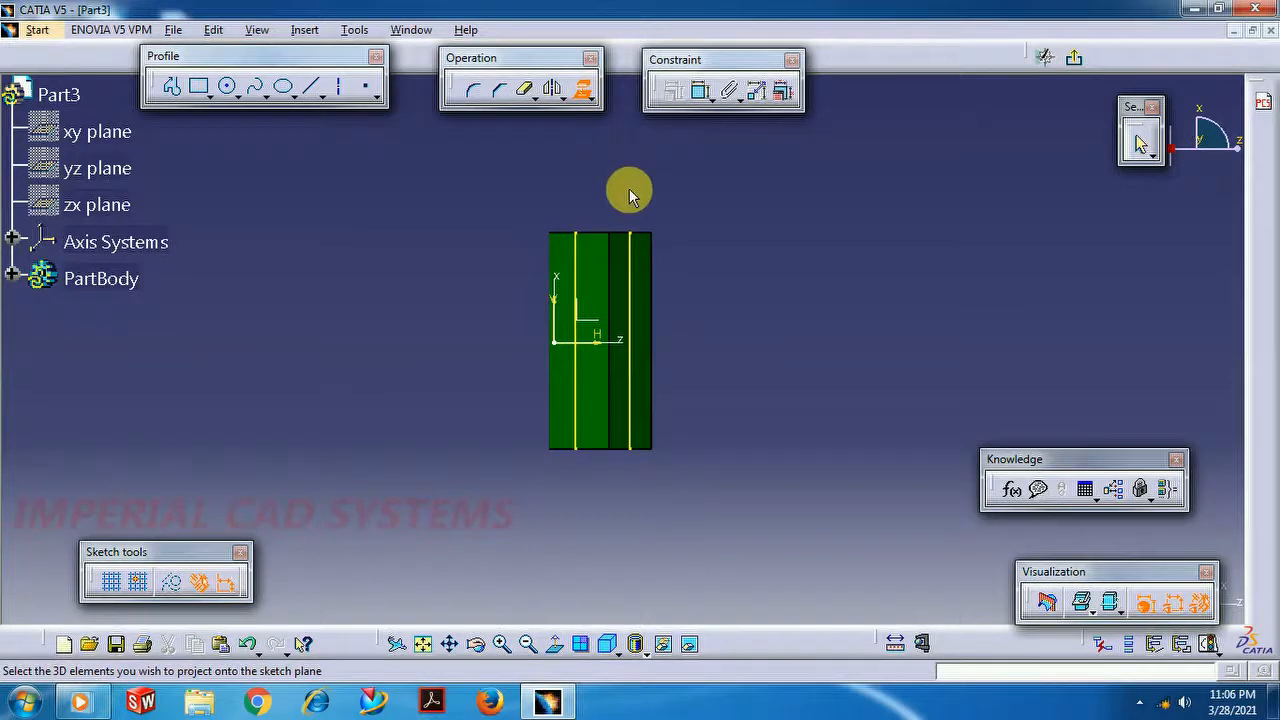
click(664, 303)
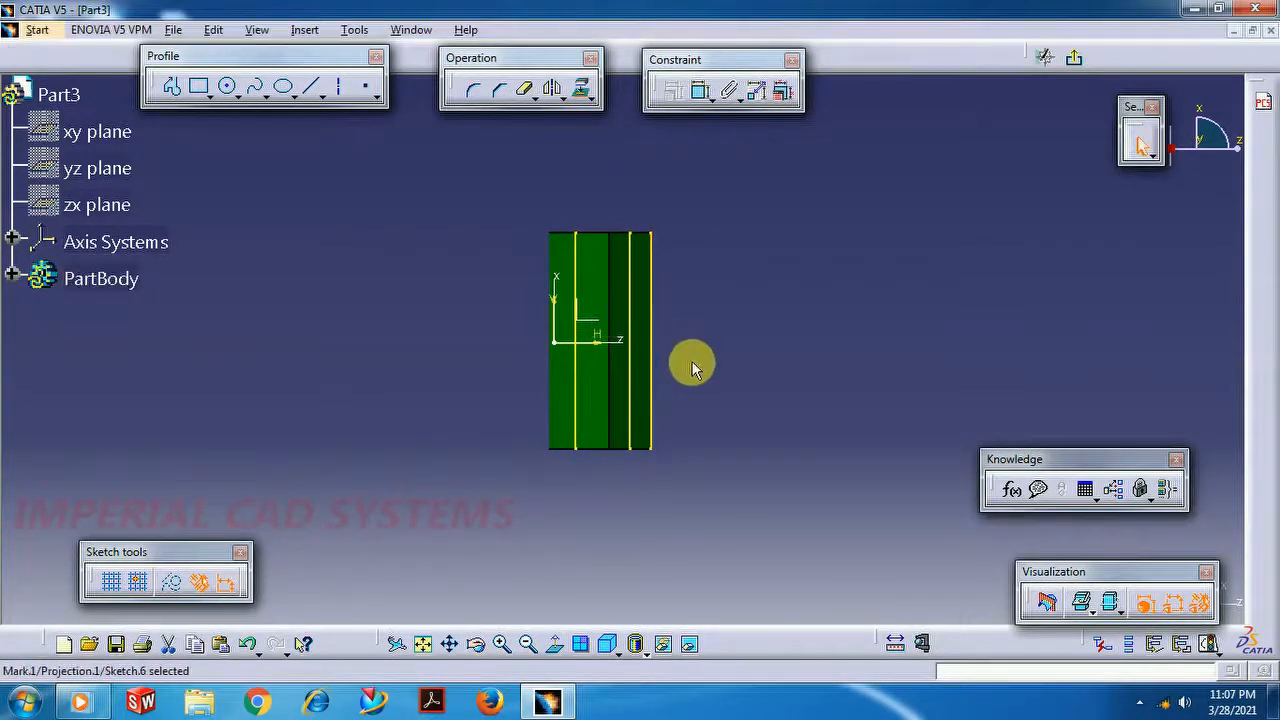
- Inspect the projected line against the rib's curved surface and delete it from the sketch
click(480, 645)
mouse_move(714, 386)
mouse_down()
mouse_move(571, 186)
mouse_move(483, 155)
mouse_move(434, 309)
mouse_move(503, 314)
mouse_move(566, 366)
mouse_up()
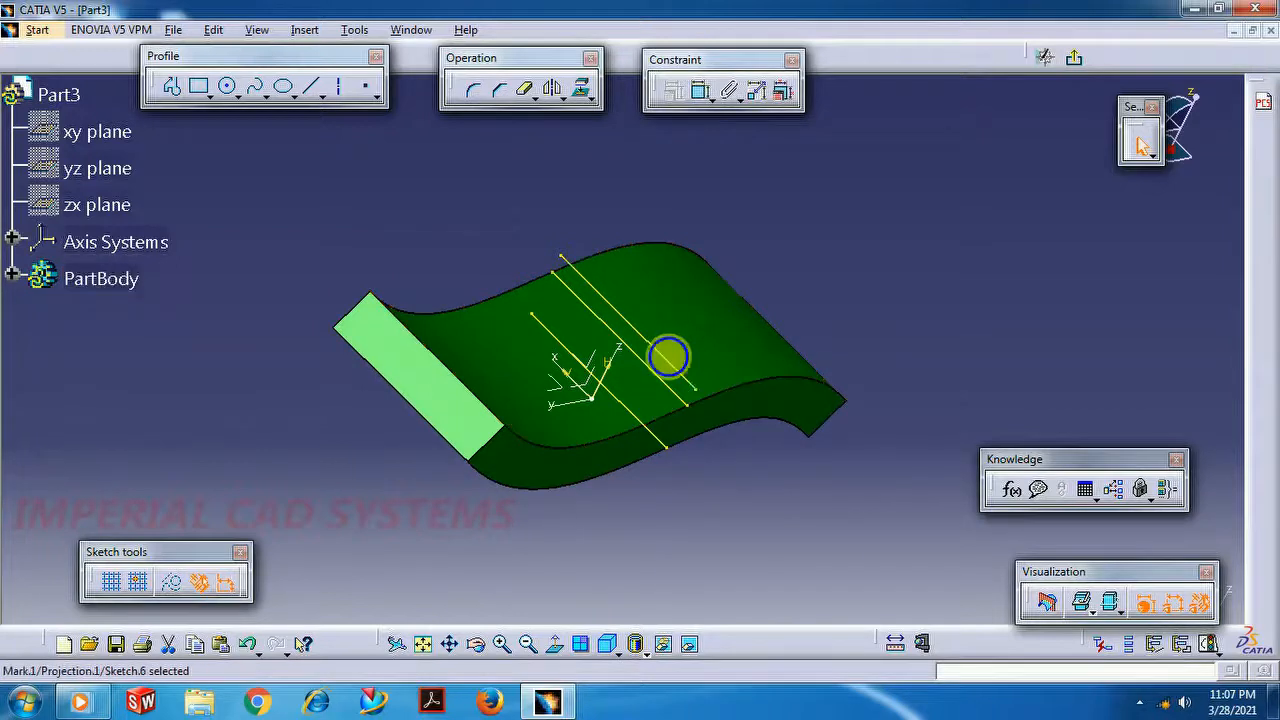
right_click(670, 358)
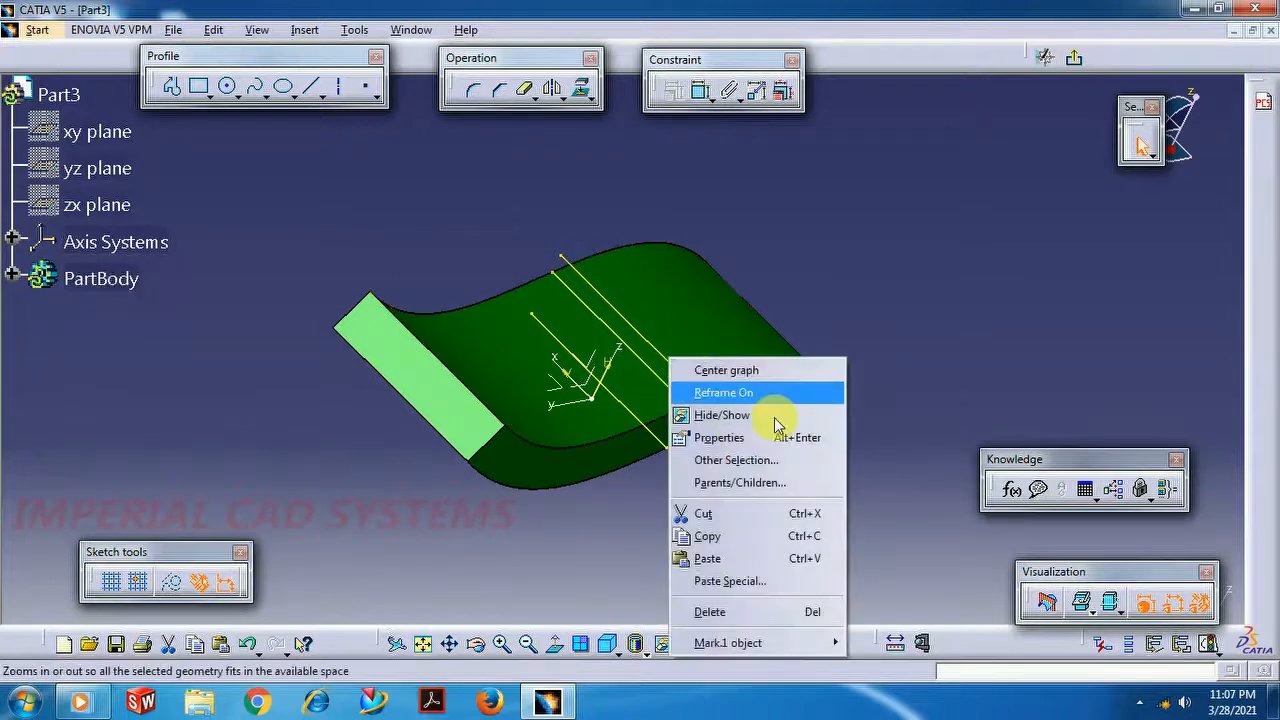
click(719, 613)
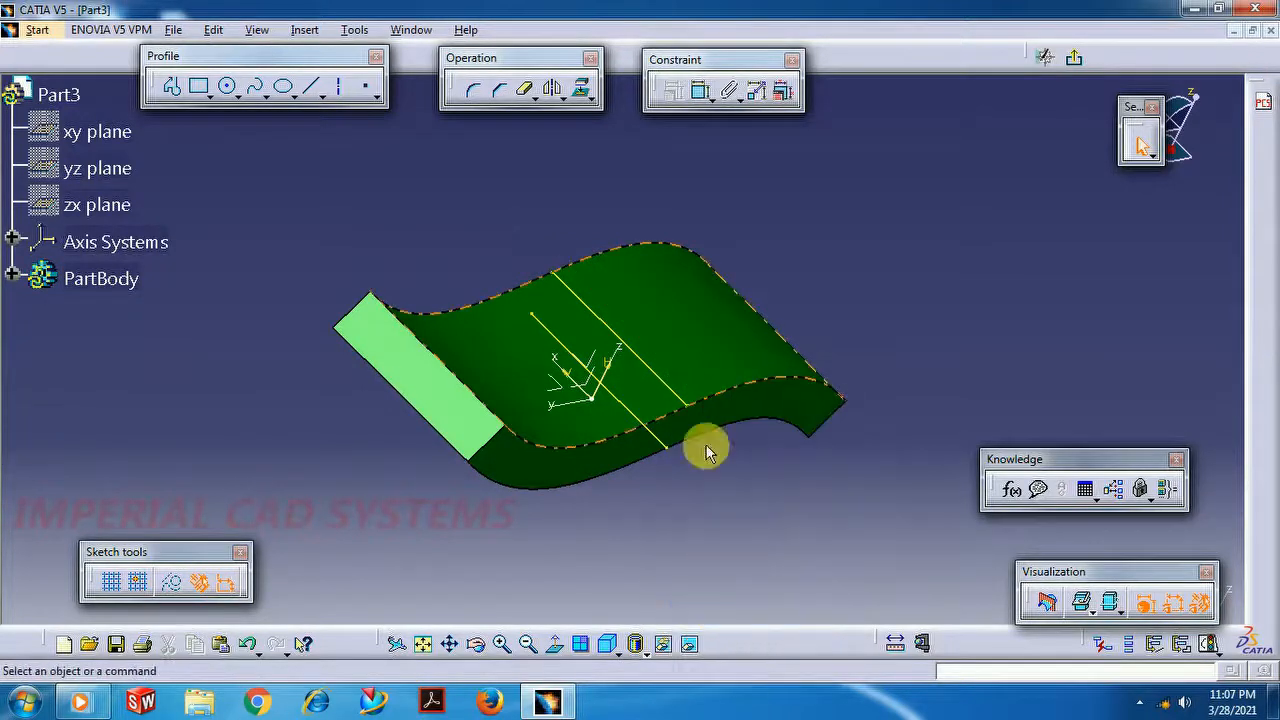
- Open the choice of 3D geometry projection and intersection commands for the rib sketch
click(591, 96)
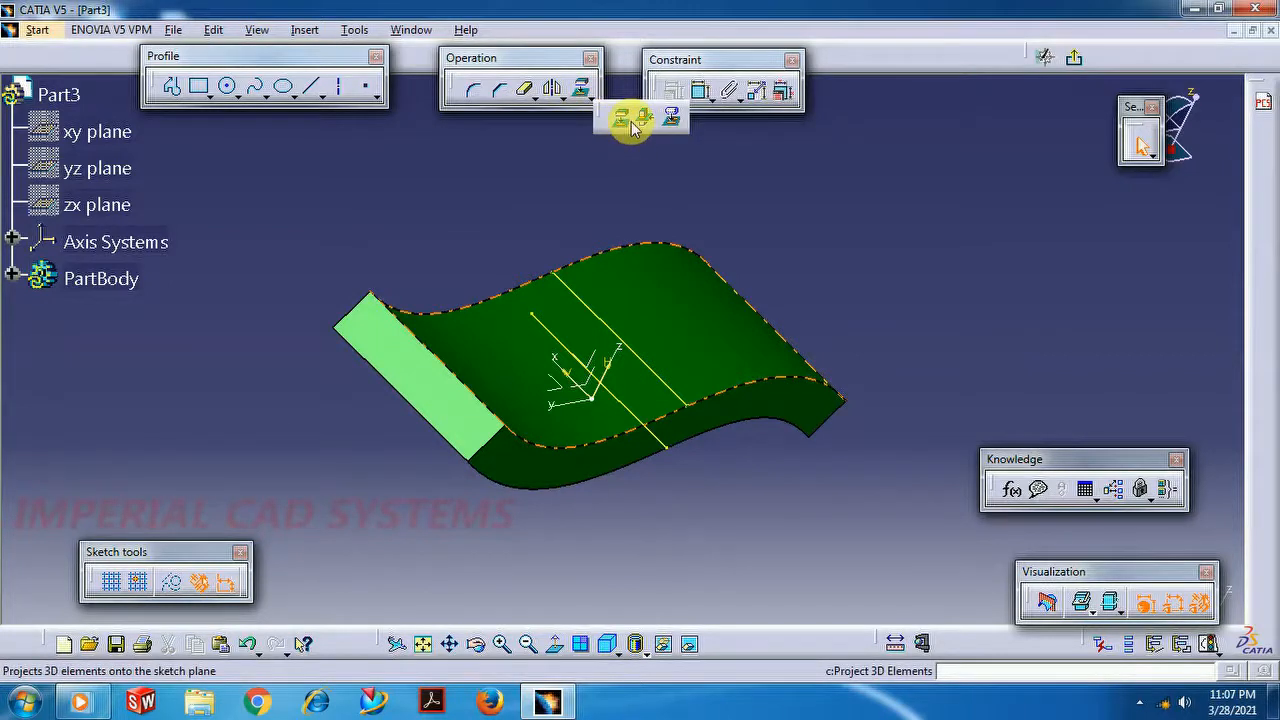